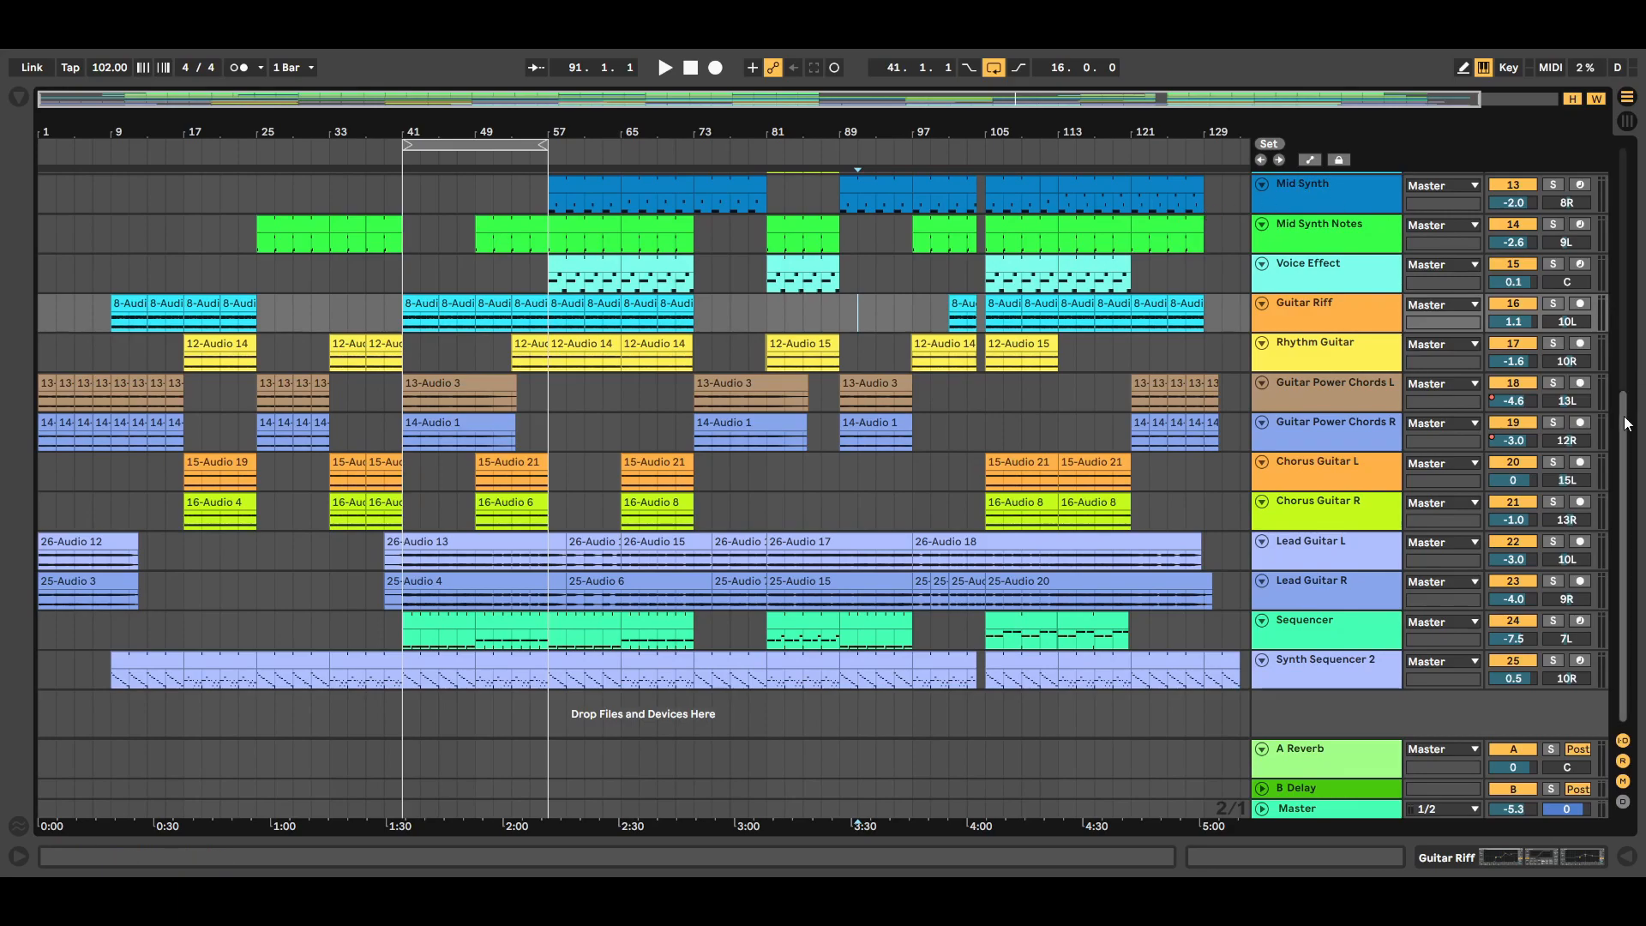
Step: Look through all tracks of the arrangement from Kick to Synth Sequencer 2, placing the insert marker at bar 87 on Chorus Guitar L
drag(1626, 422, 1613, 146)
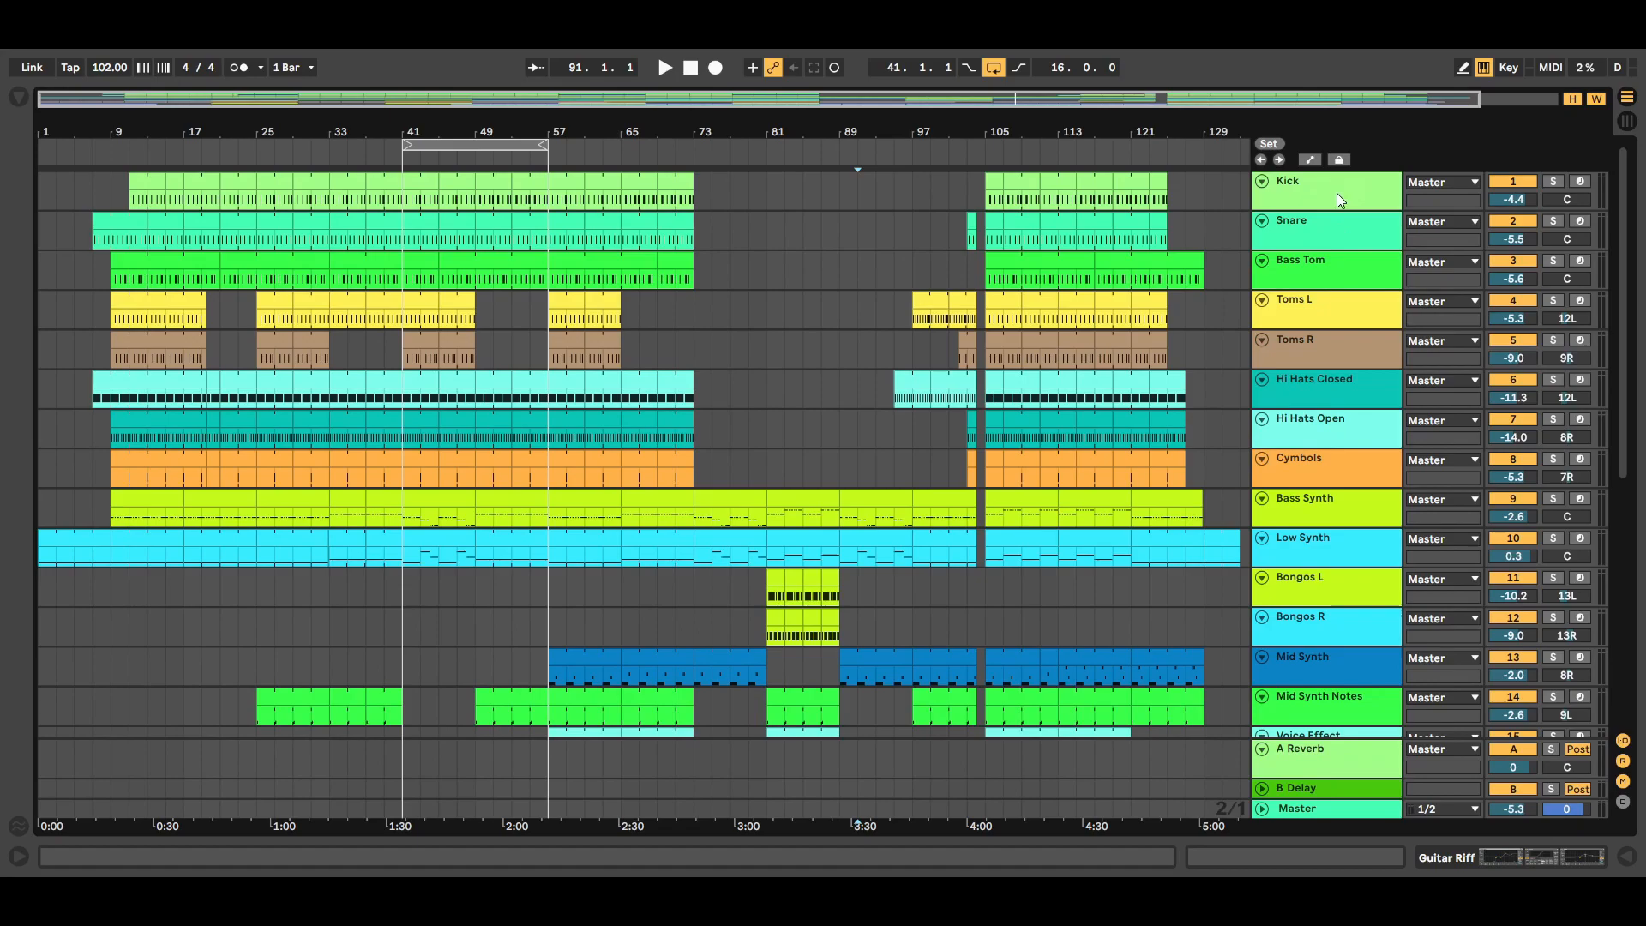
scroll(1616, 372, down, 3)
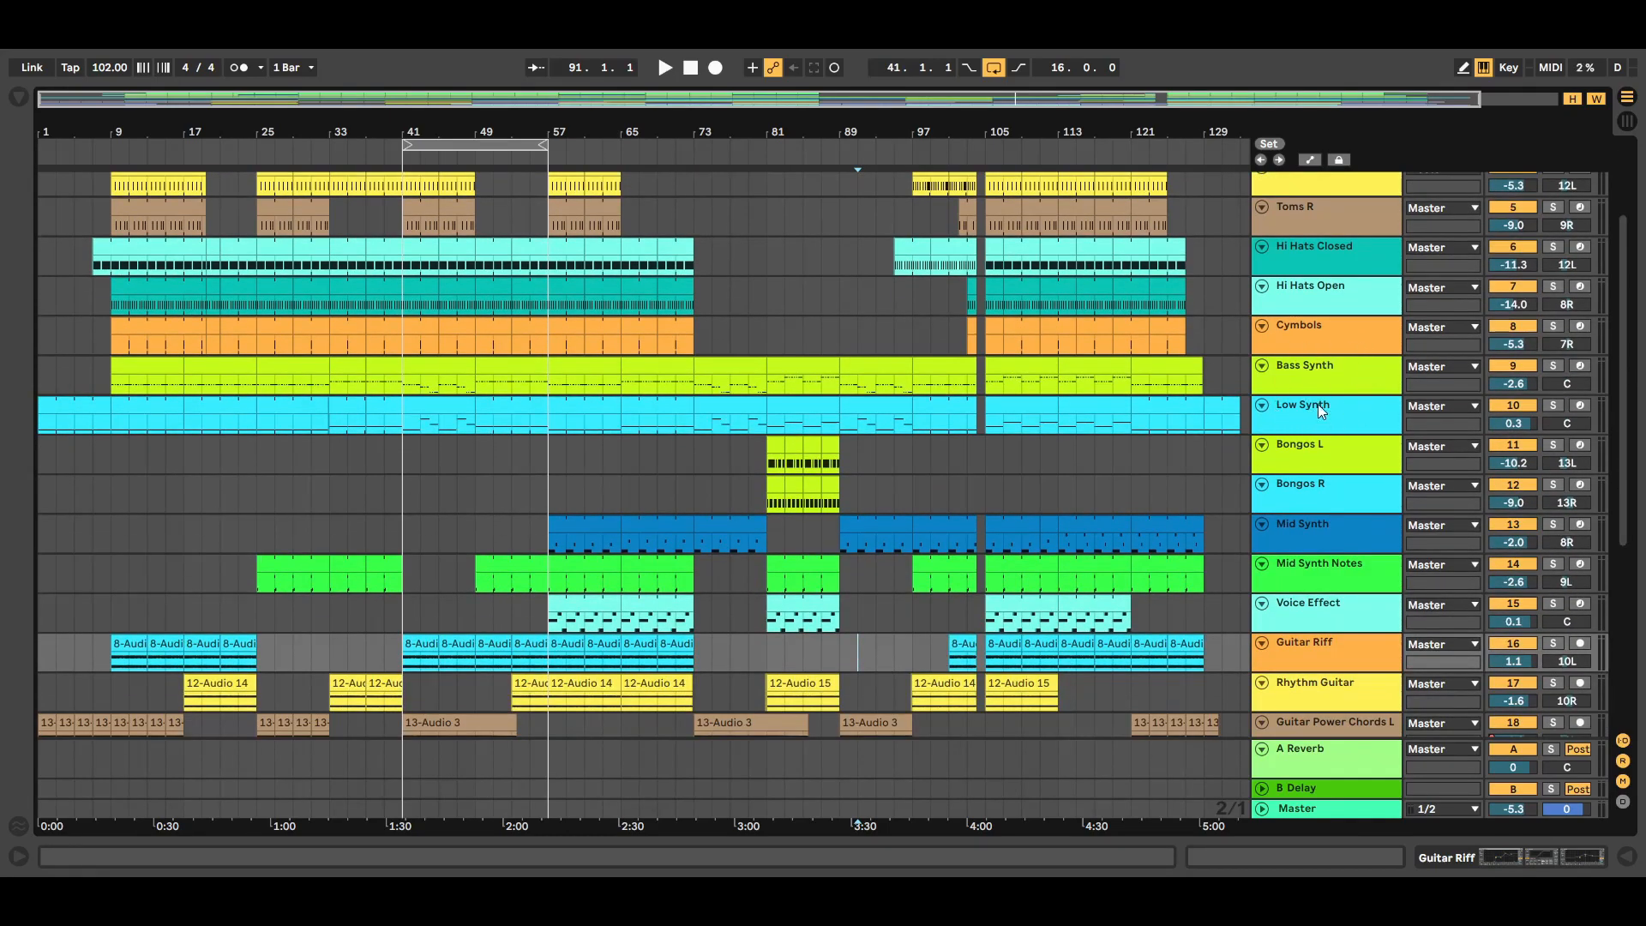
scroll(1489, 402, down, 3)
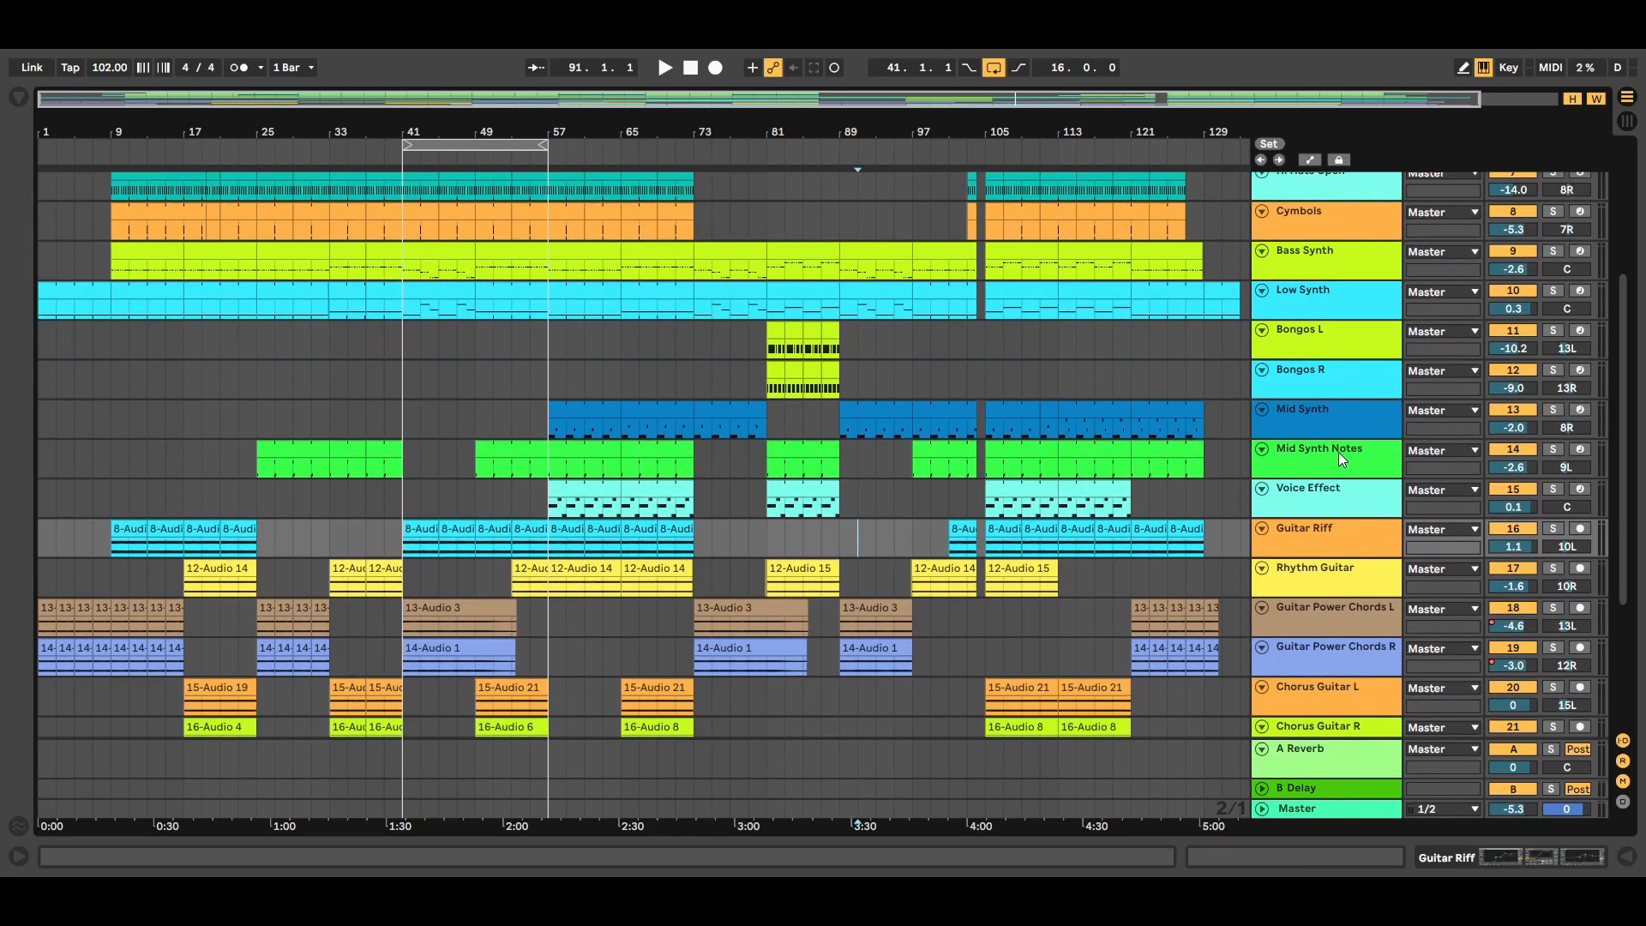
scroll(1630, 446, down, 3)
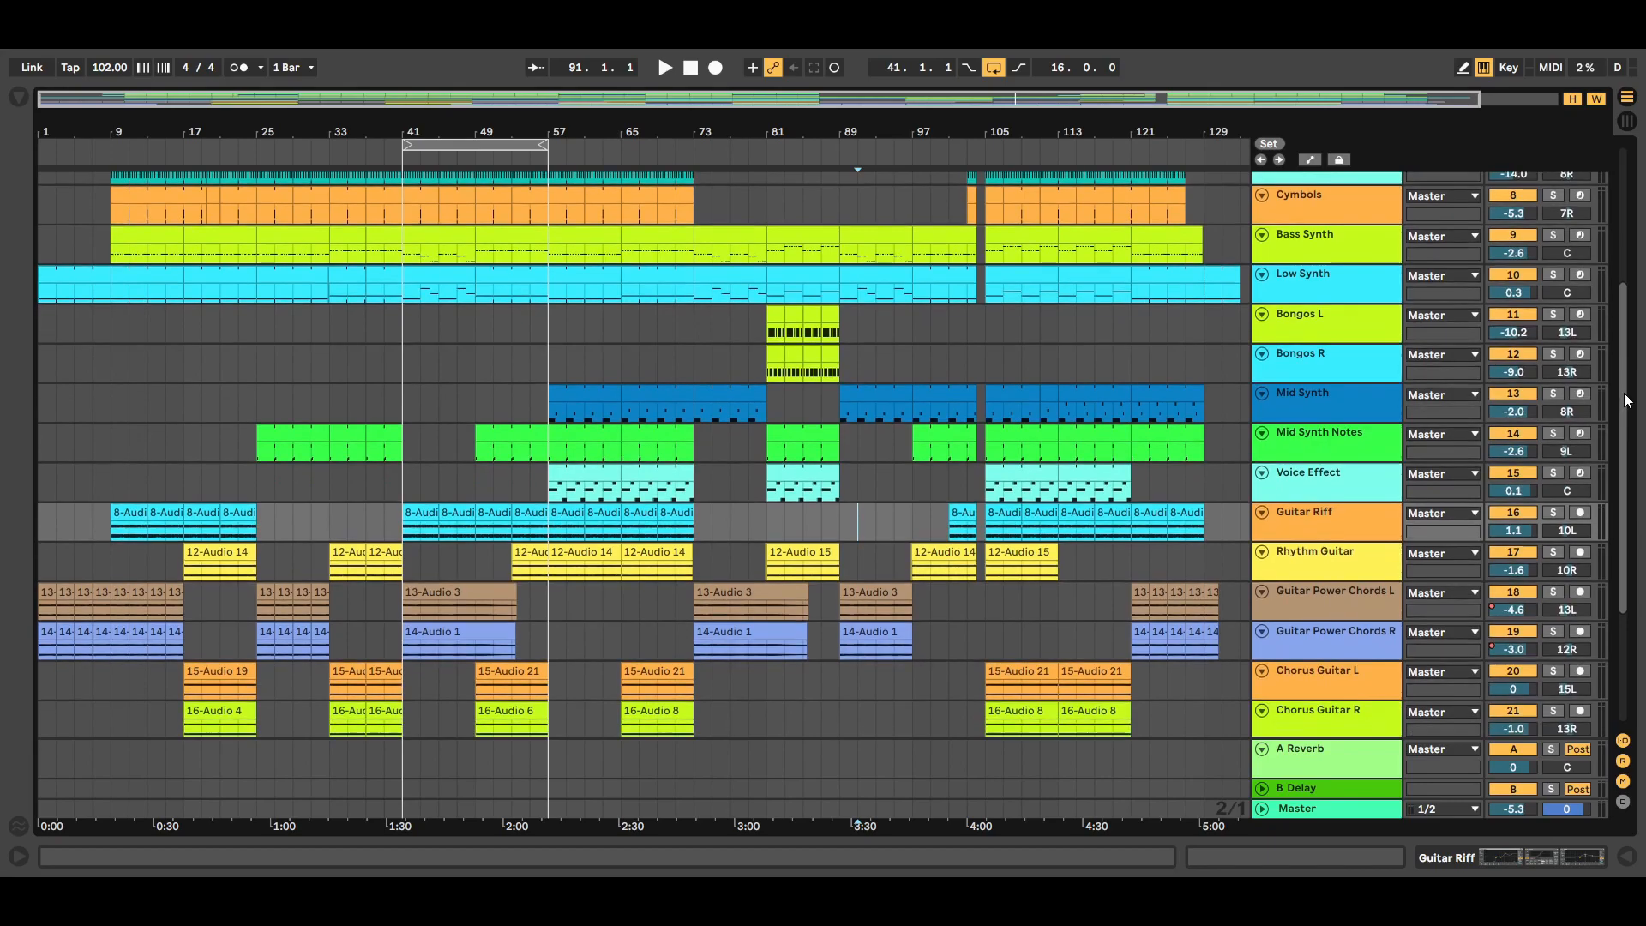
scroll(1631, 445, down, 3)
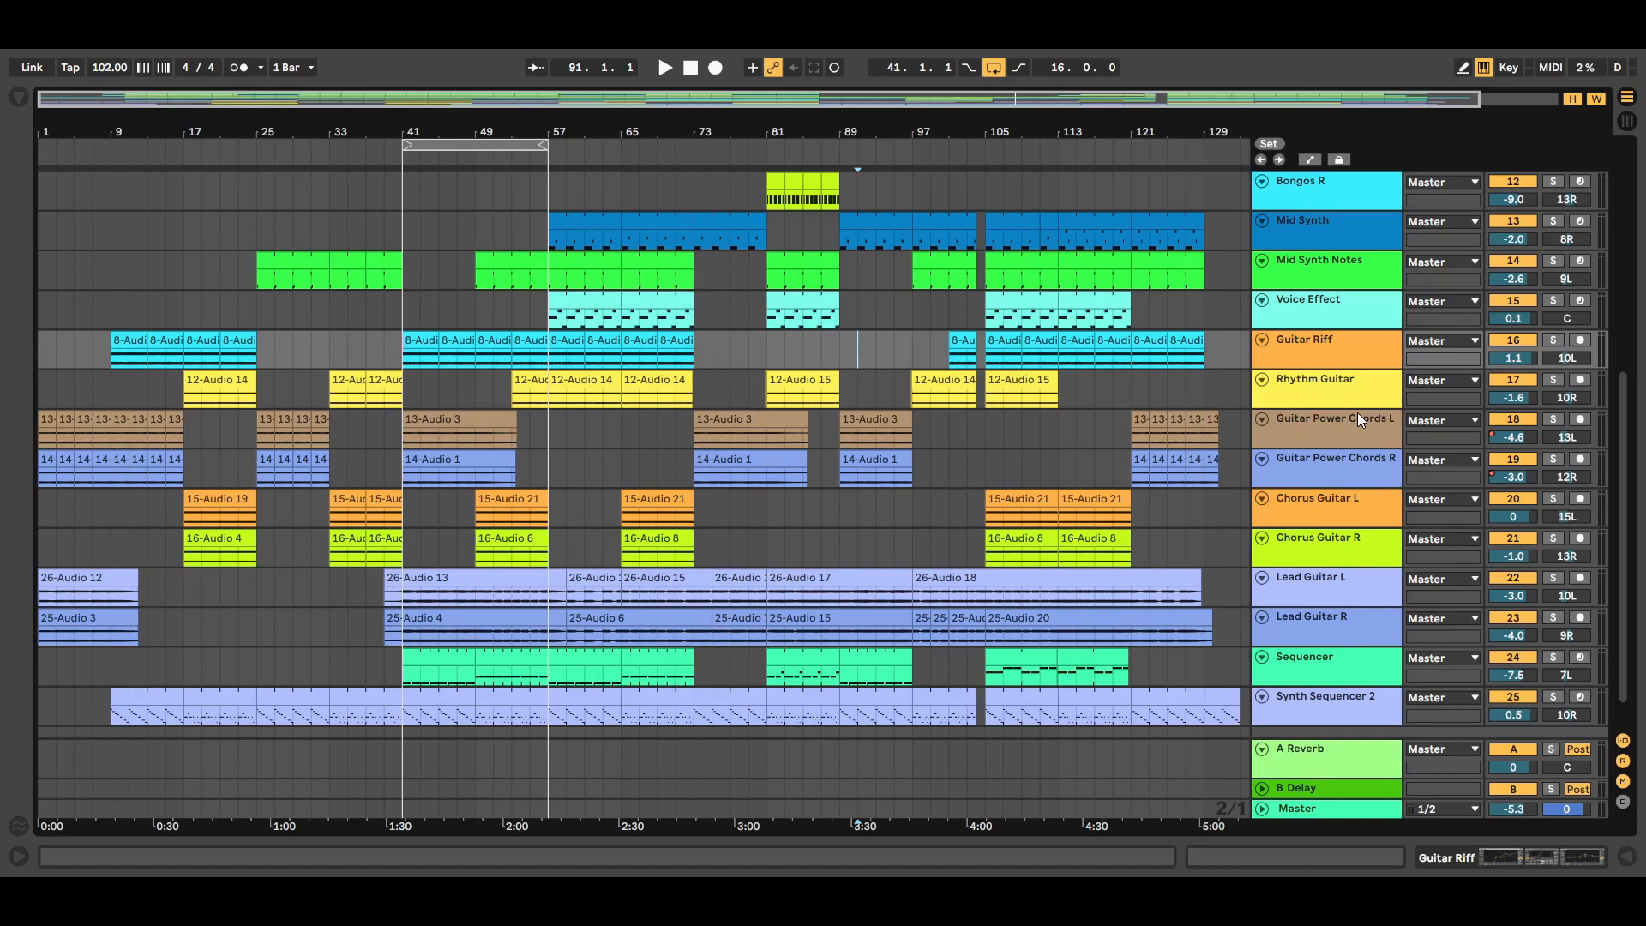
scroll(1353, 601, down, 1)
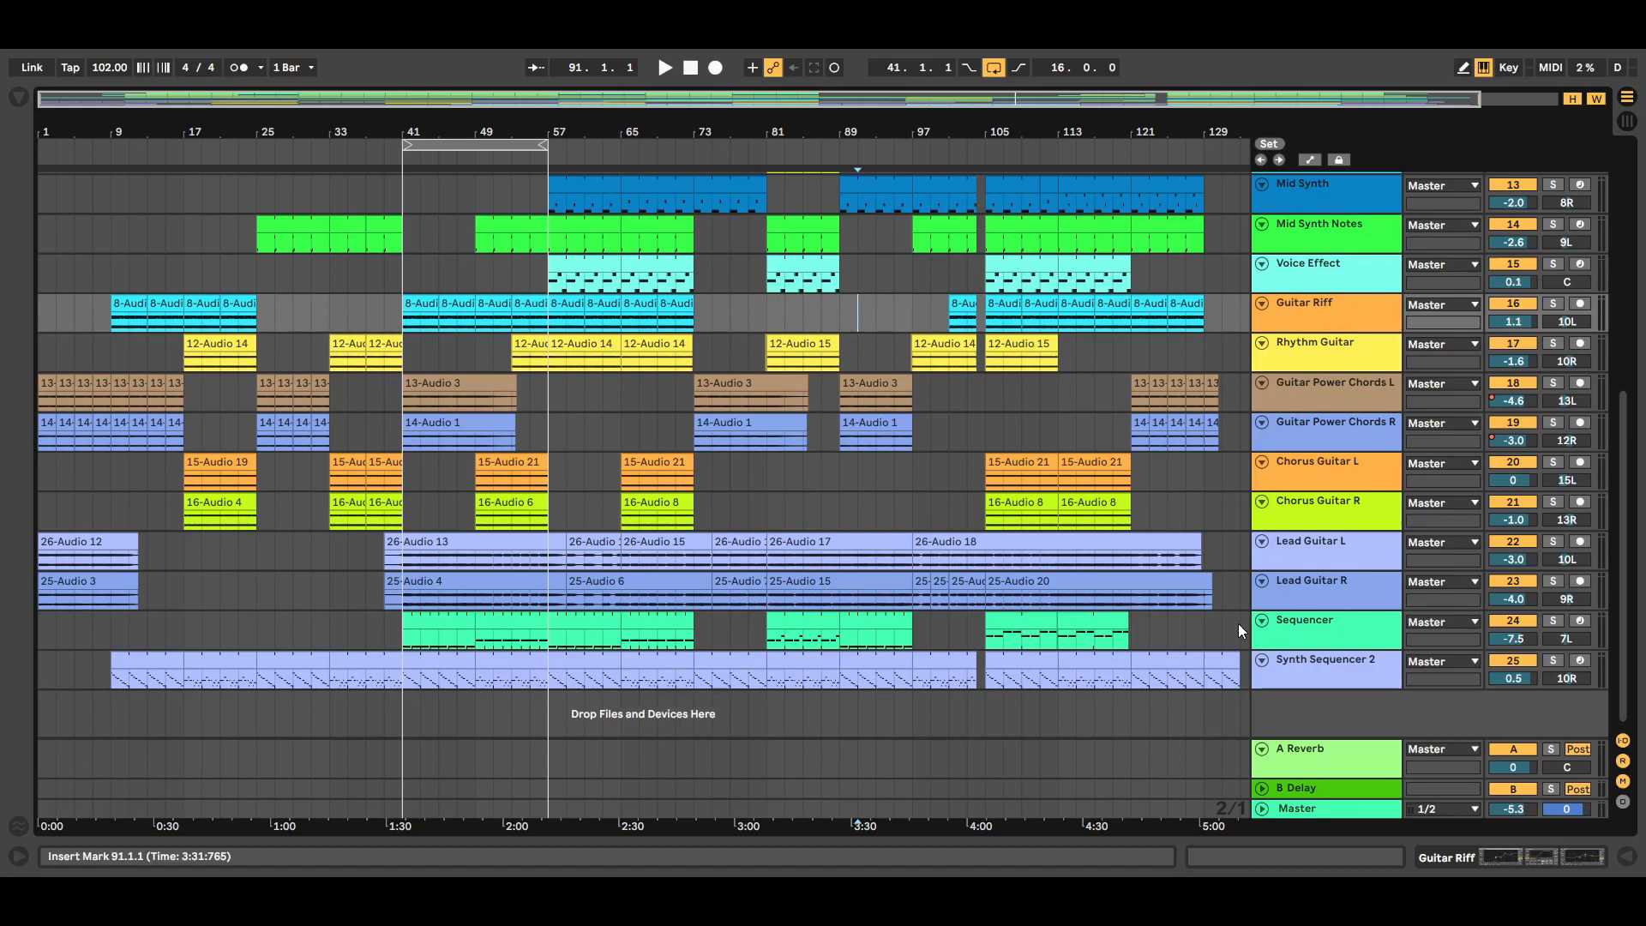
click(821, 467)
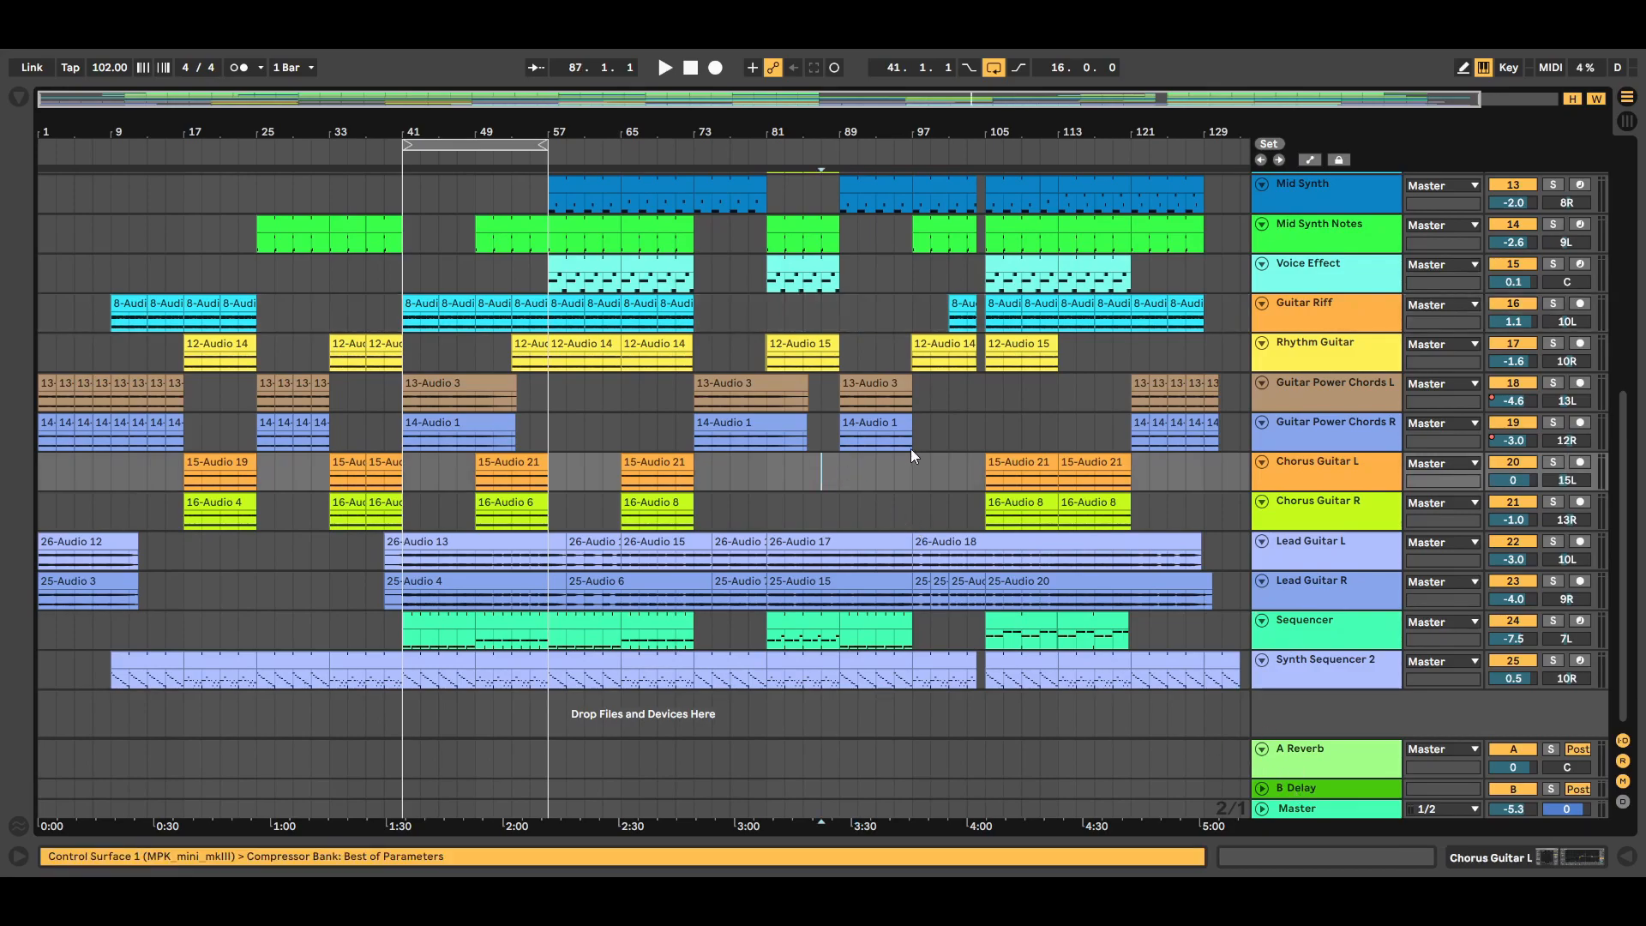
Step: Switch to the Session View and examine the mixer channels from Kick through Synth Sequencer 2
click(1627, 121)
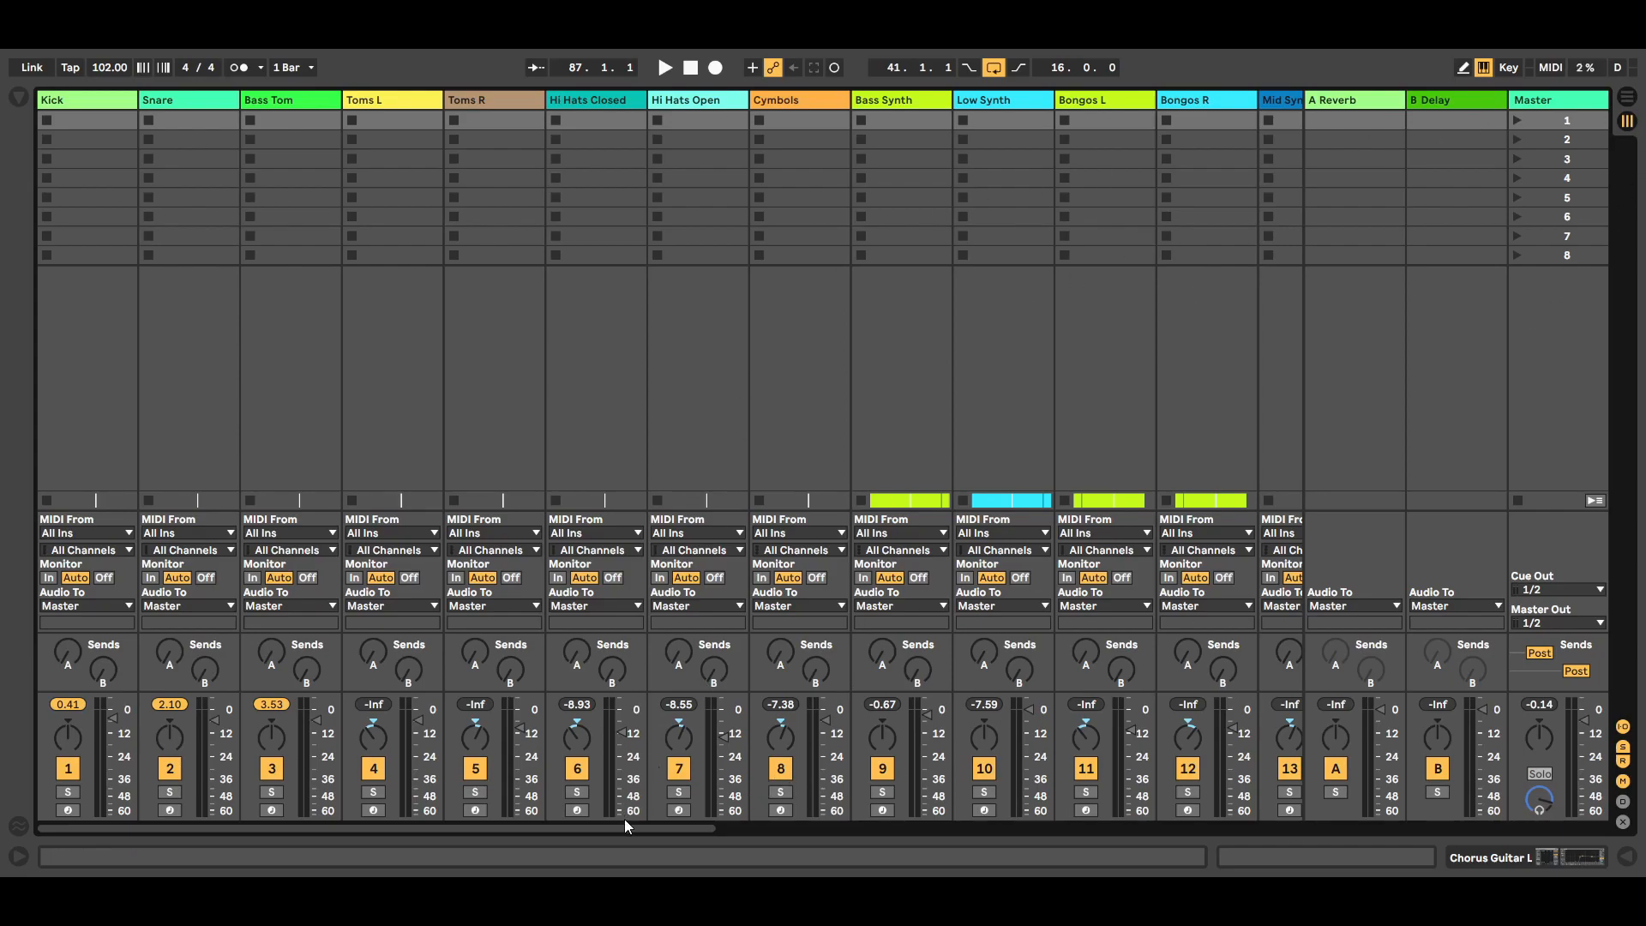
drag(625, 826, 703, 828)
drag(686, 824, 823, 826)
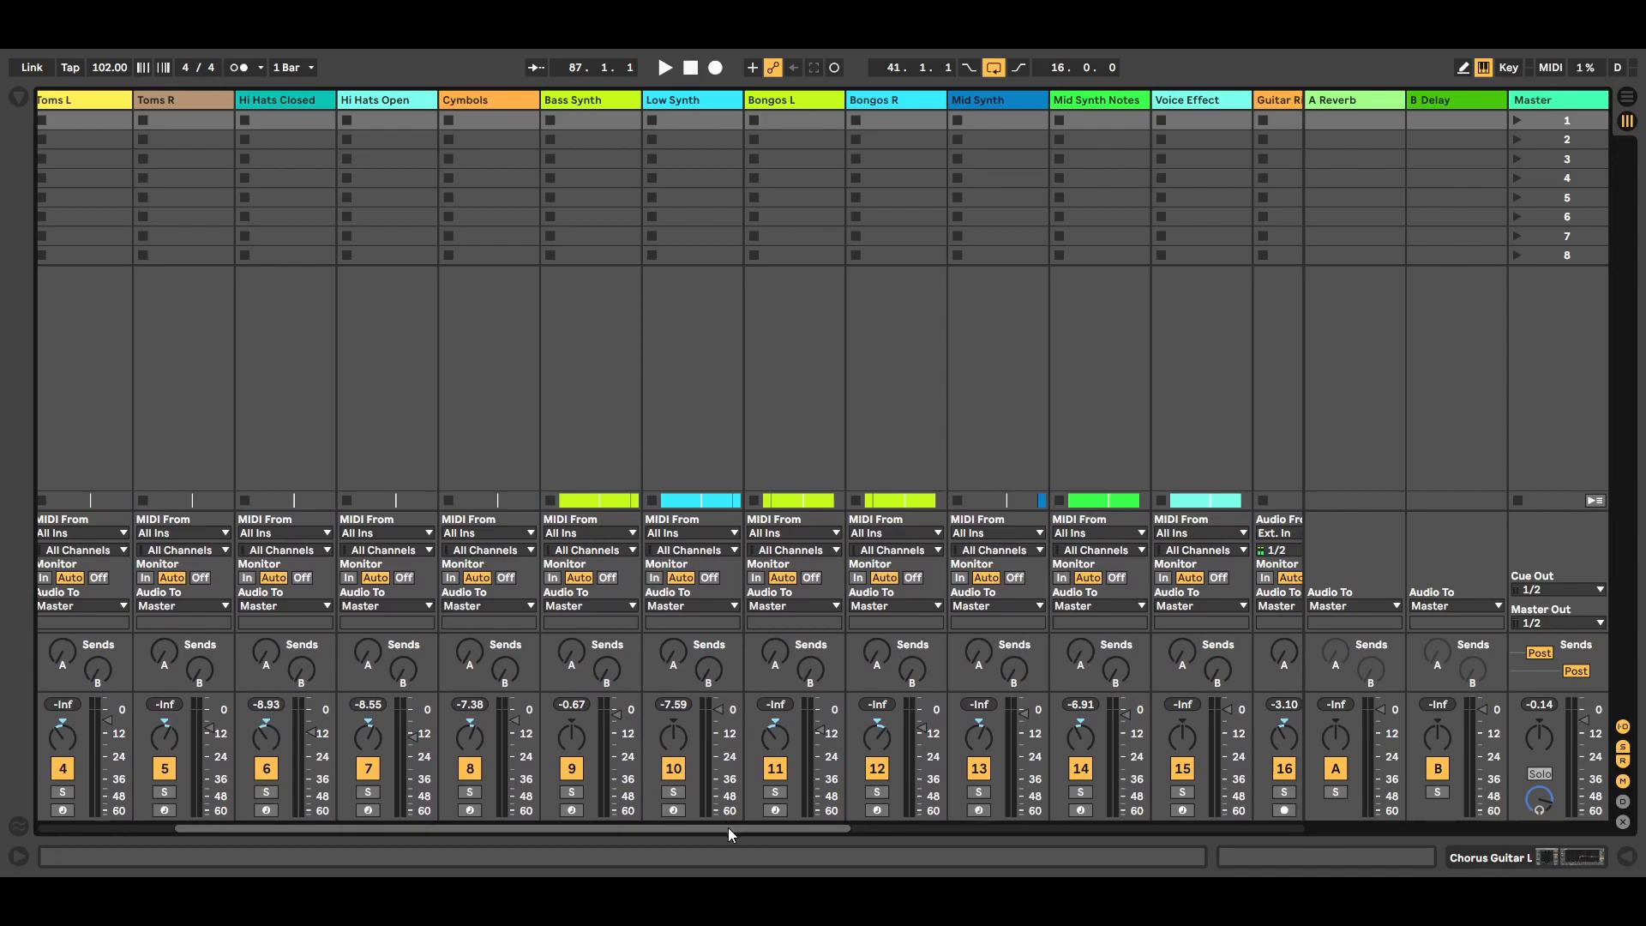
drag(728, 827, 763, 821)
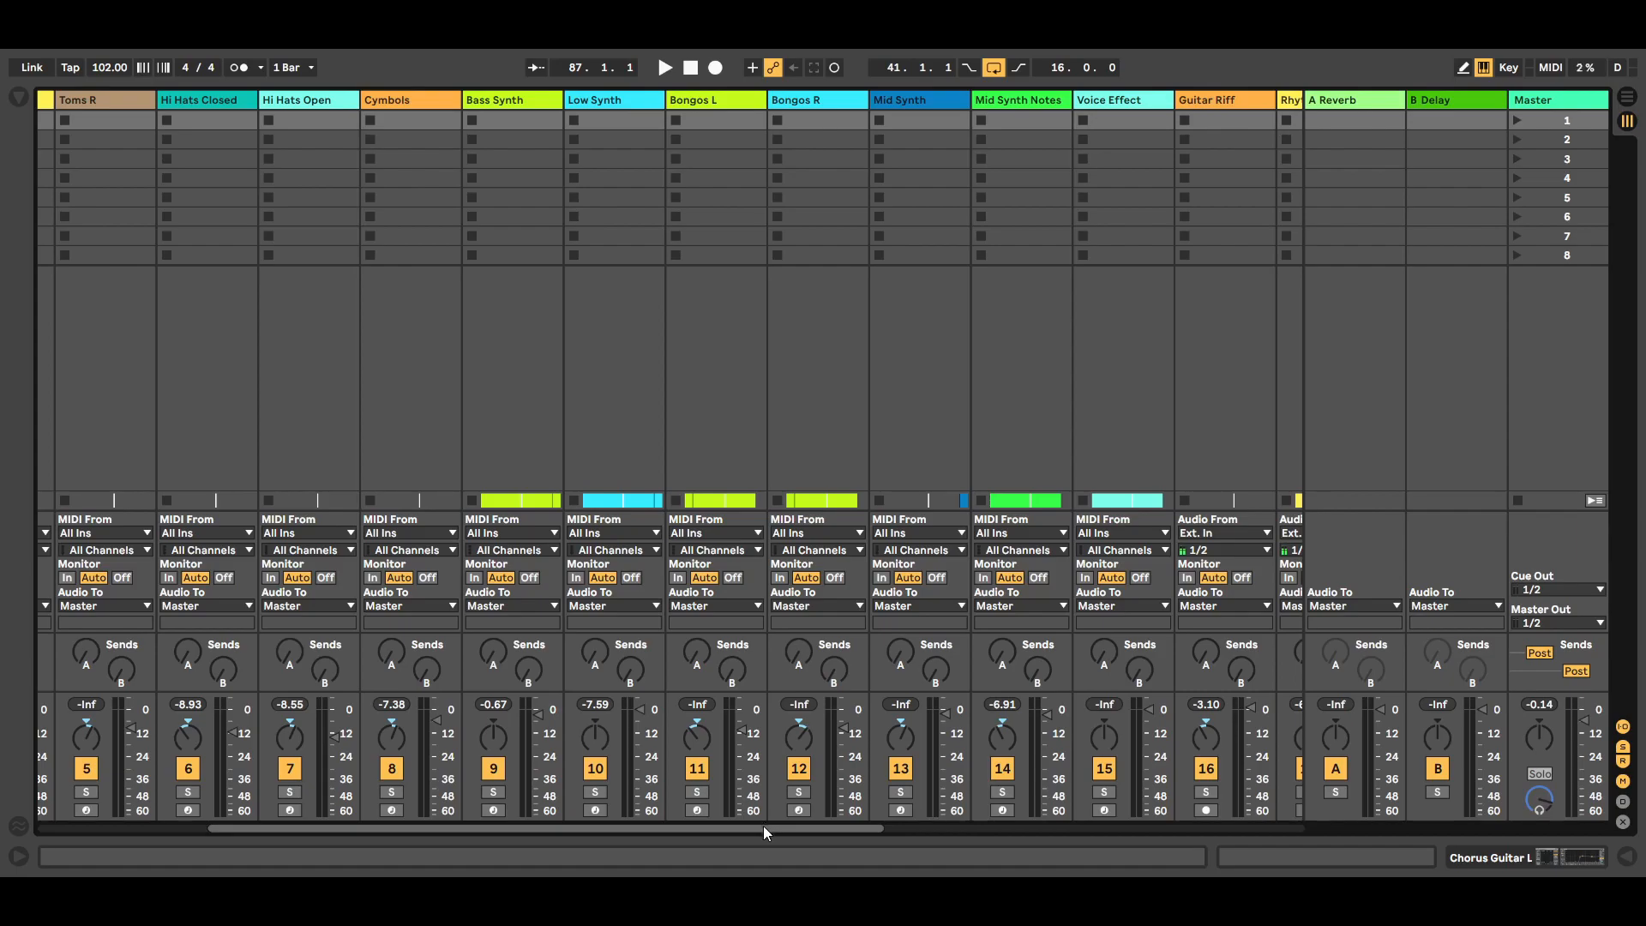
drag(763, 826, 825, 830)
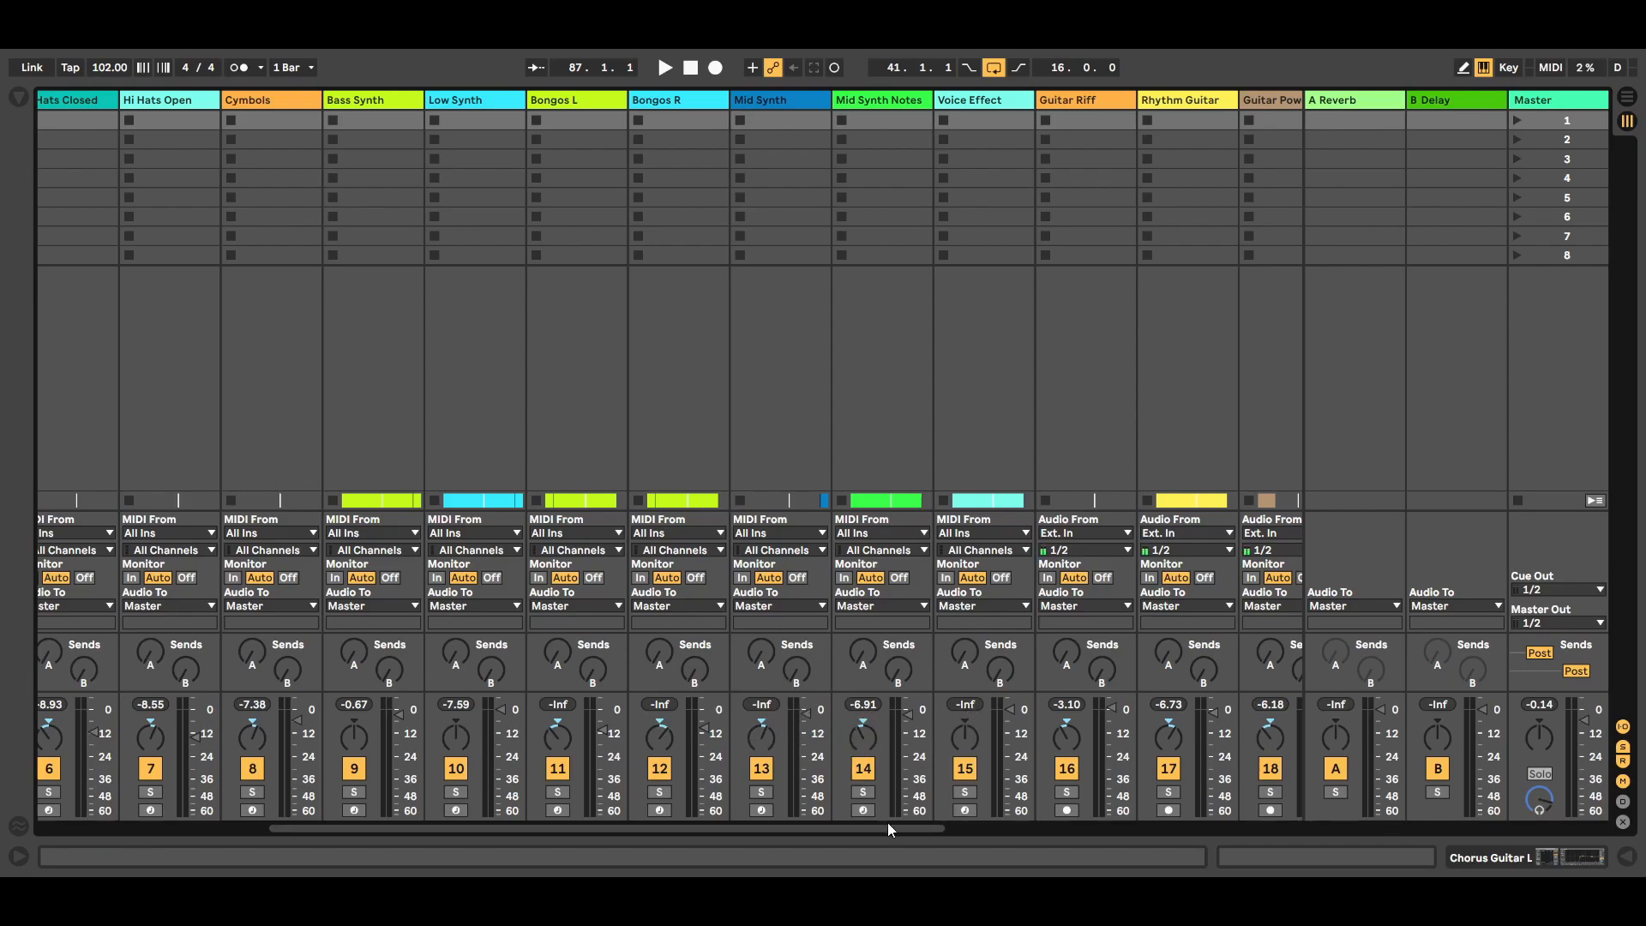
drag(887, 828, 1145, 826)
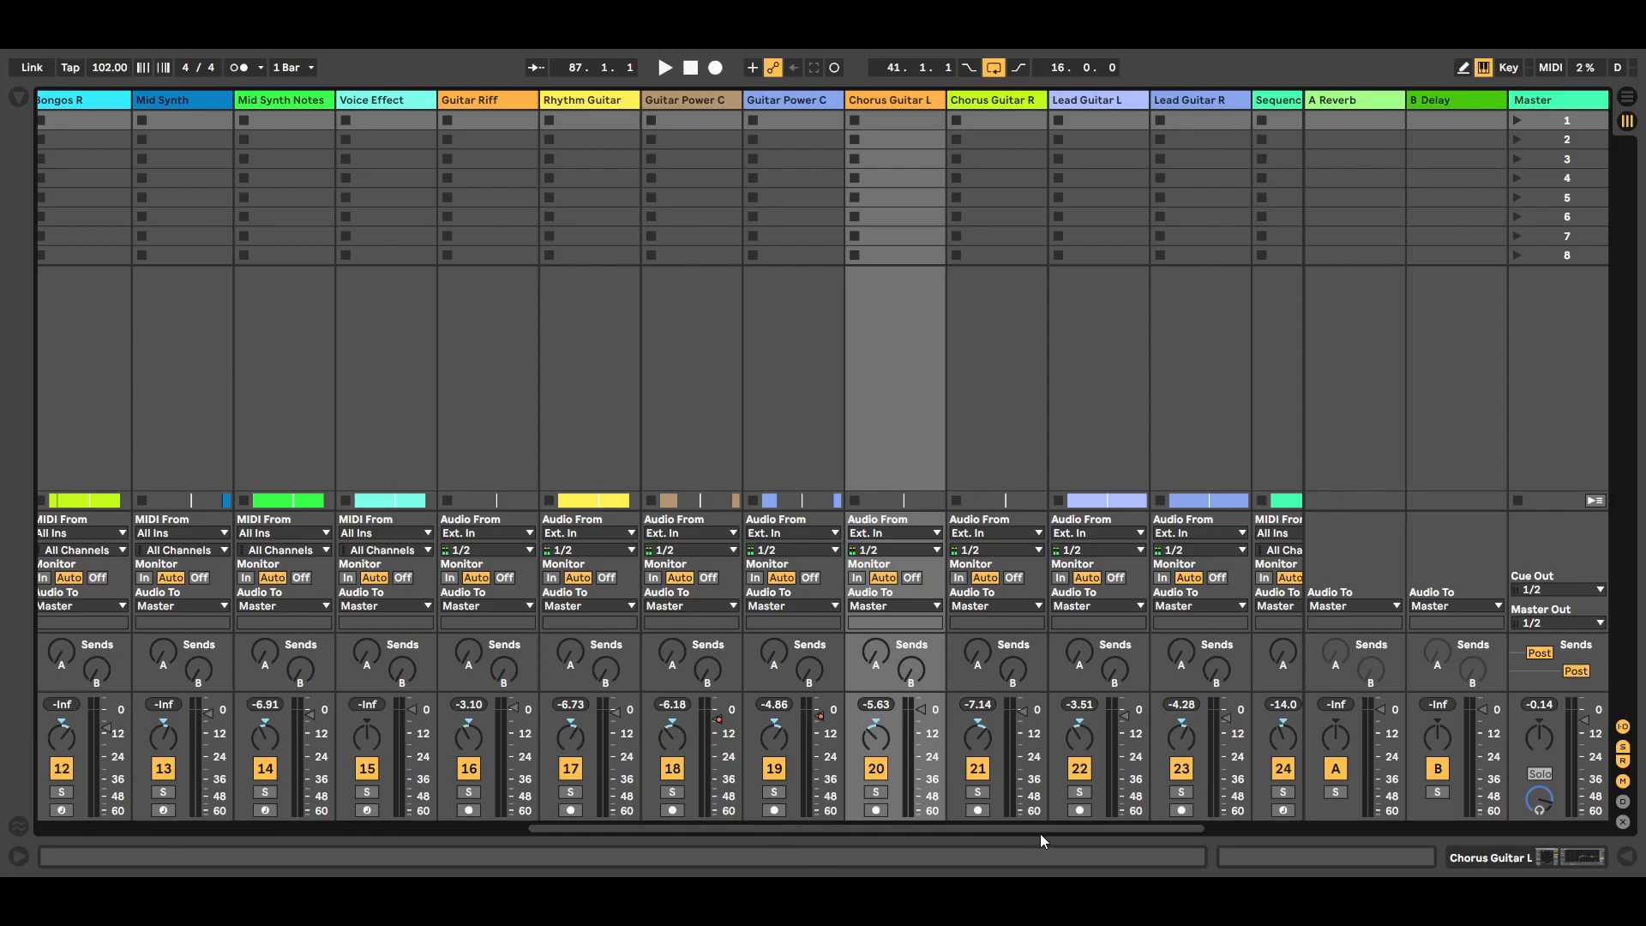
drag(1057, 828, 1250, 794)
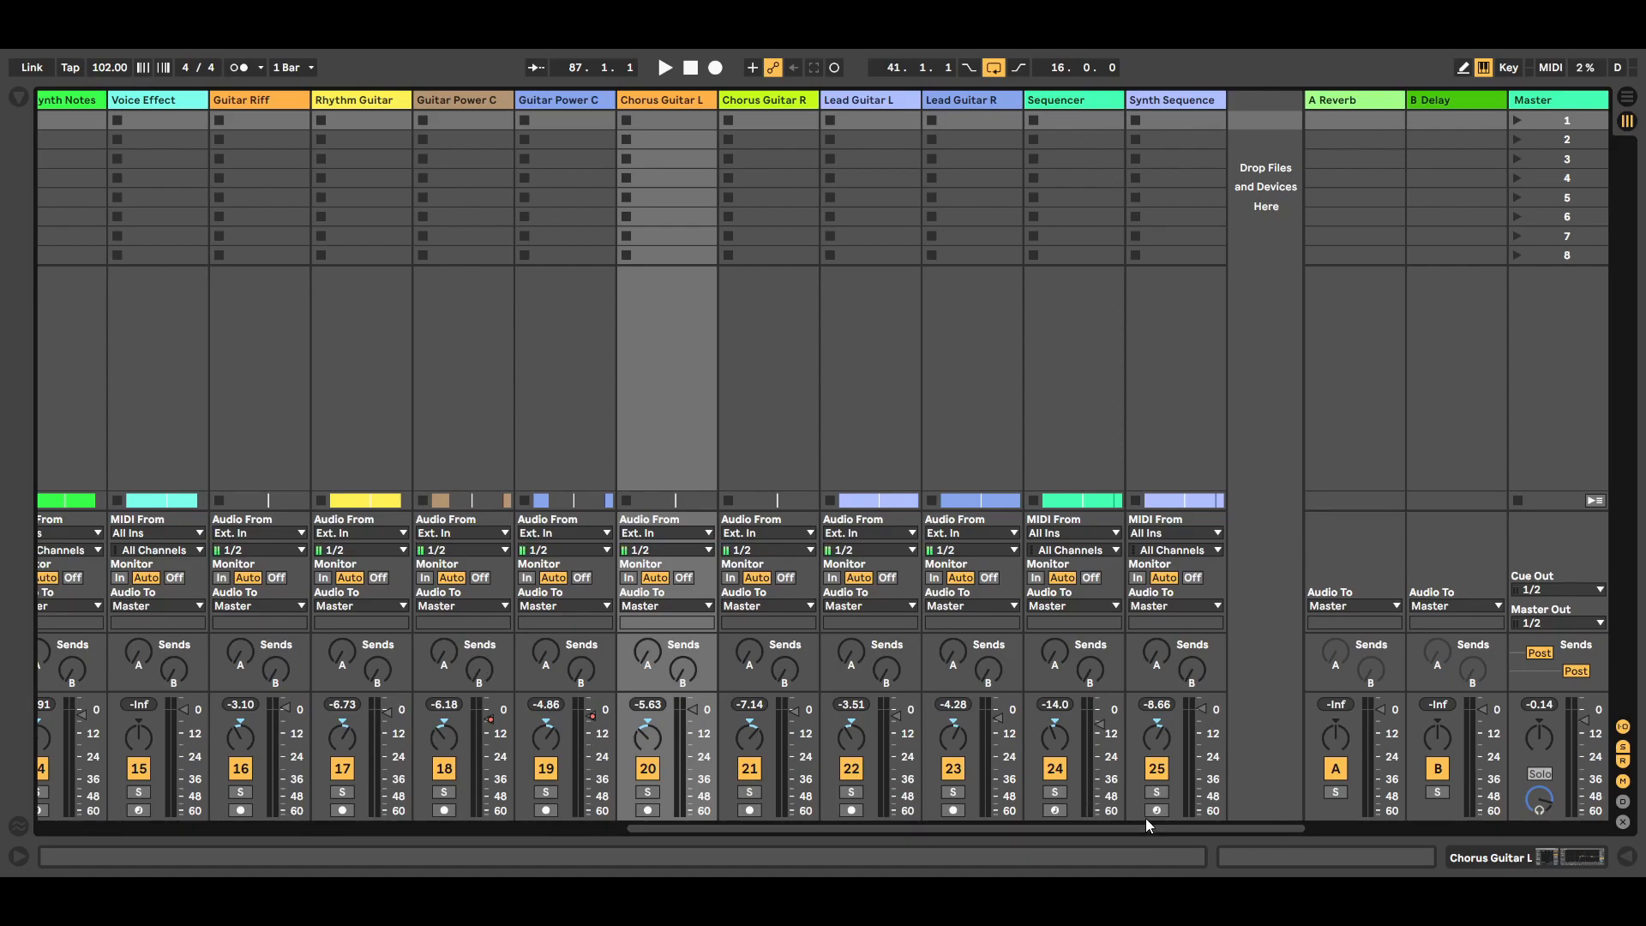
drag(1138, 826, 482, 810)
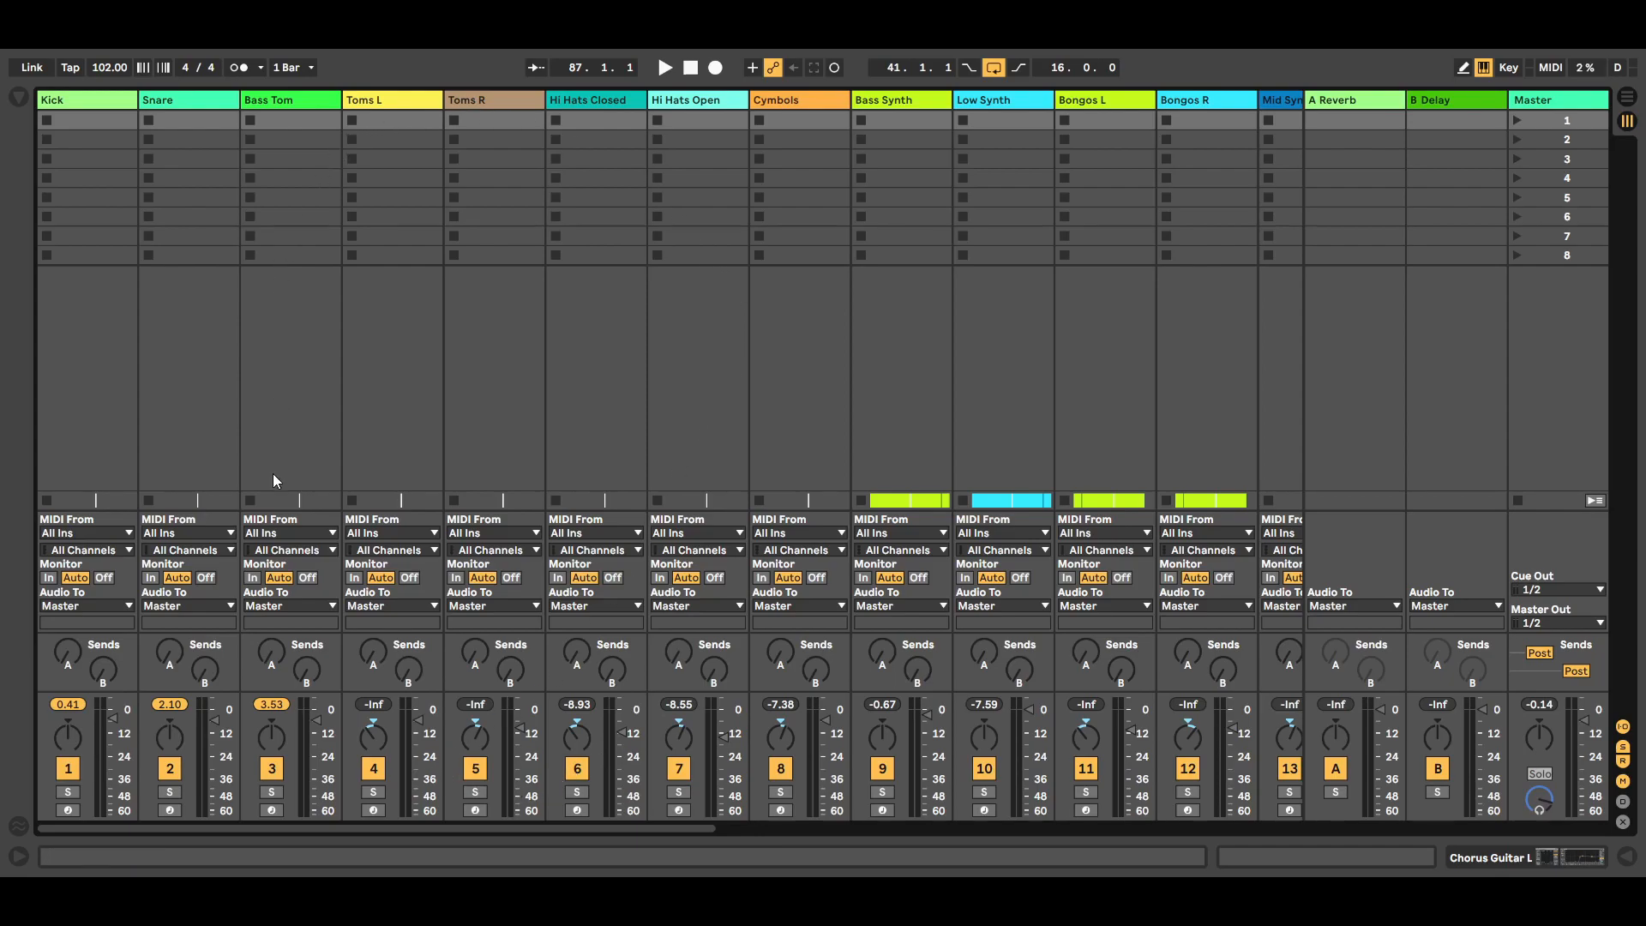
Step: Return to the Arrangement View and examine the drum, bass and synth tracks from Kick onward
click(1626, 96)
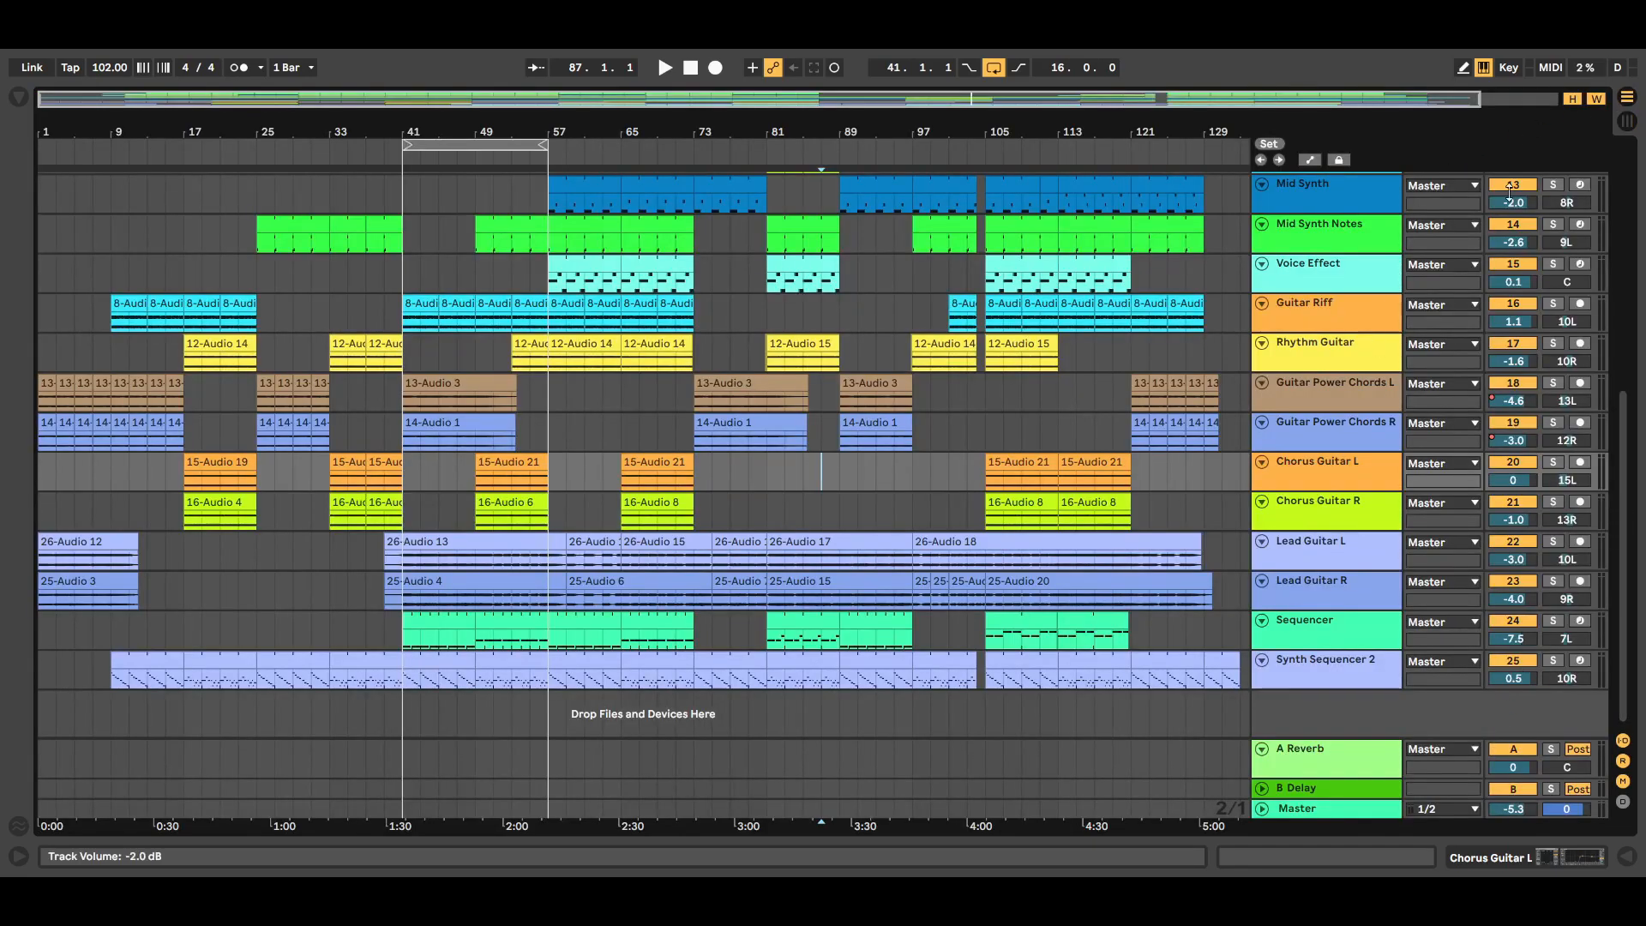
scroll(1620, 234, up, 5)
scroll(1619, 233, up, 5)
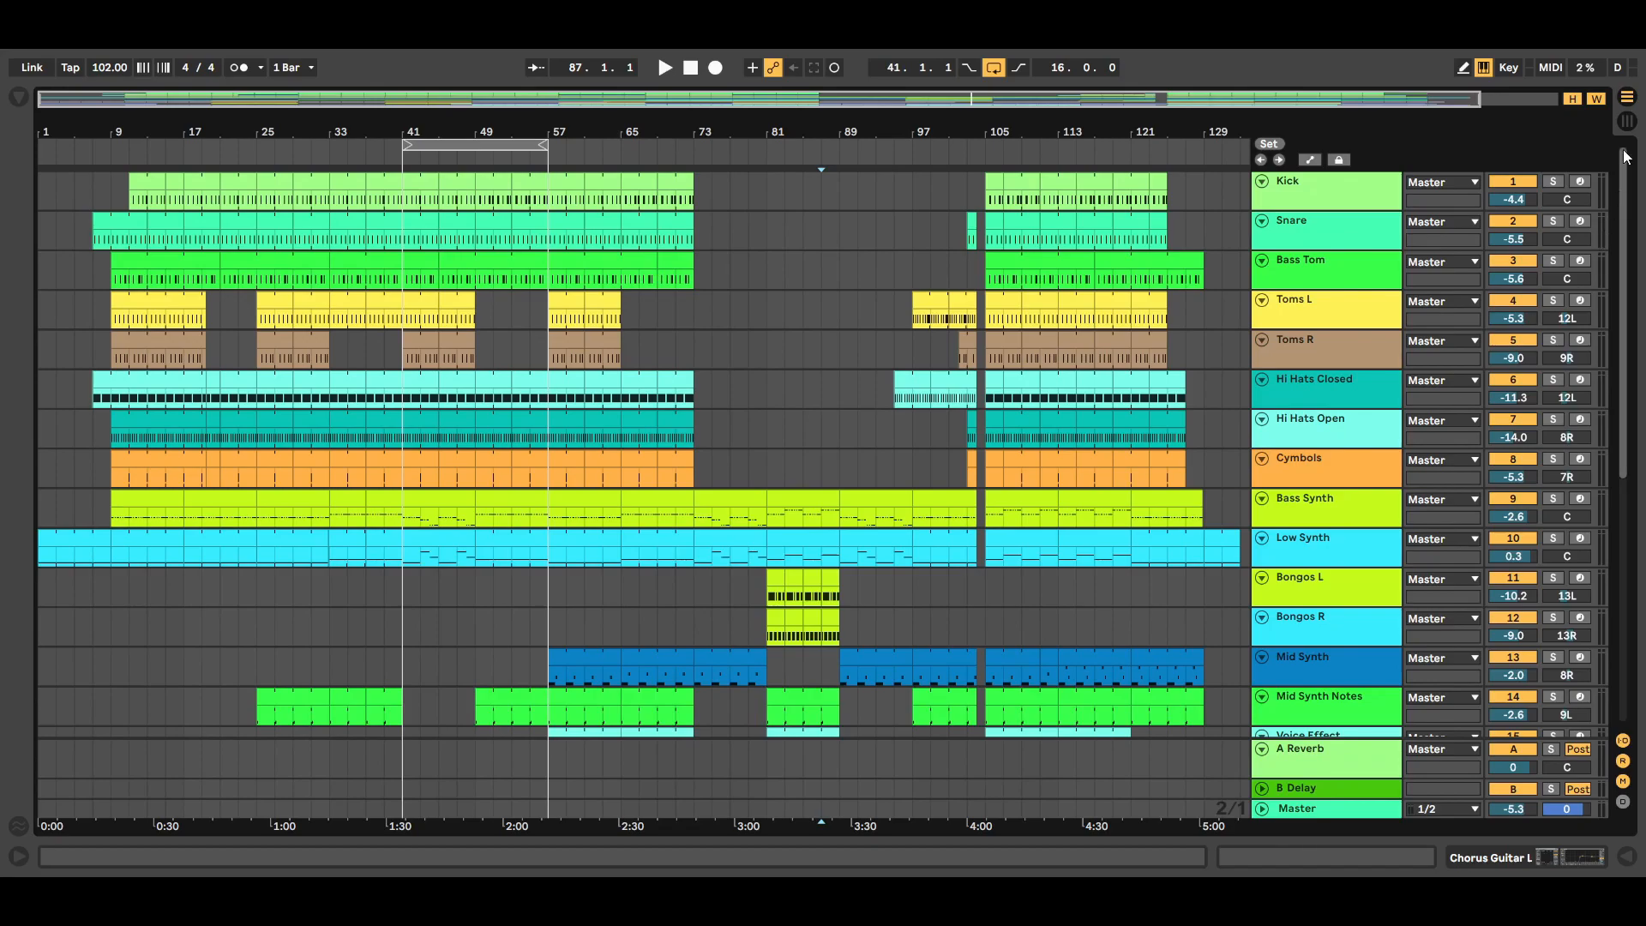
Step: Go back to the Session View mixer and check the channels across to the last track
click(1630, 121)
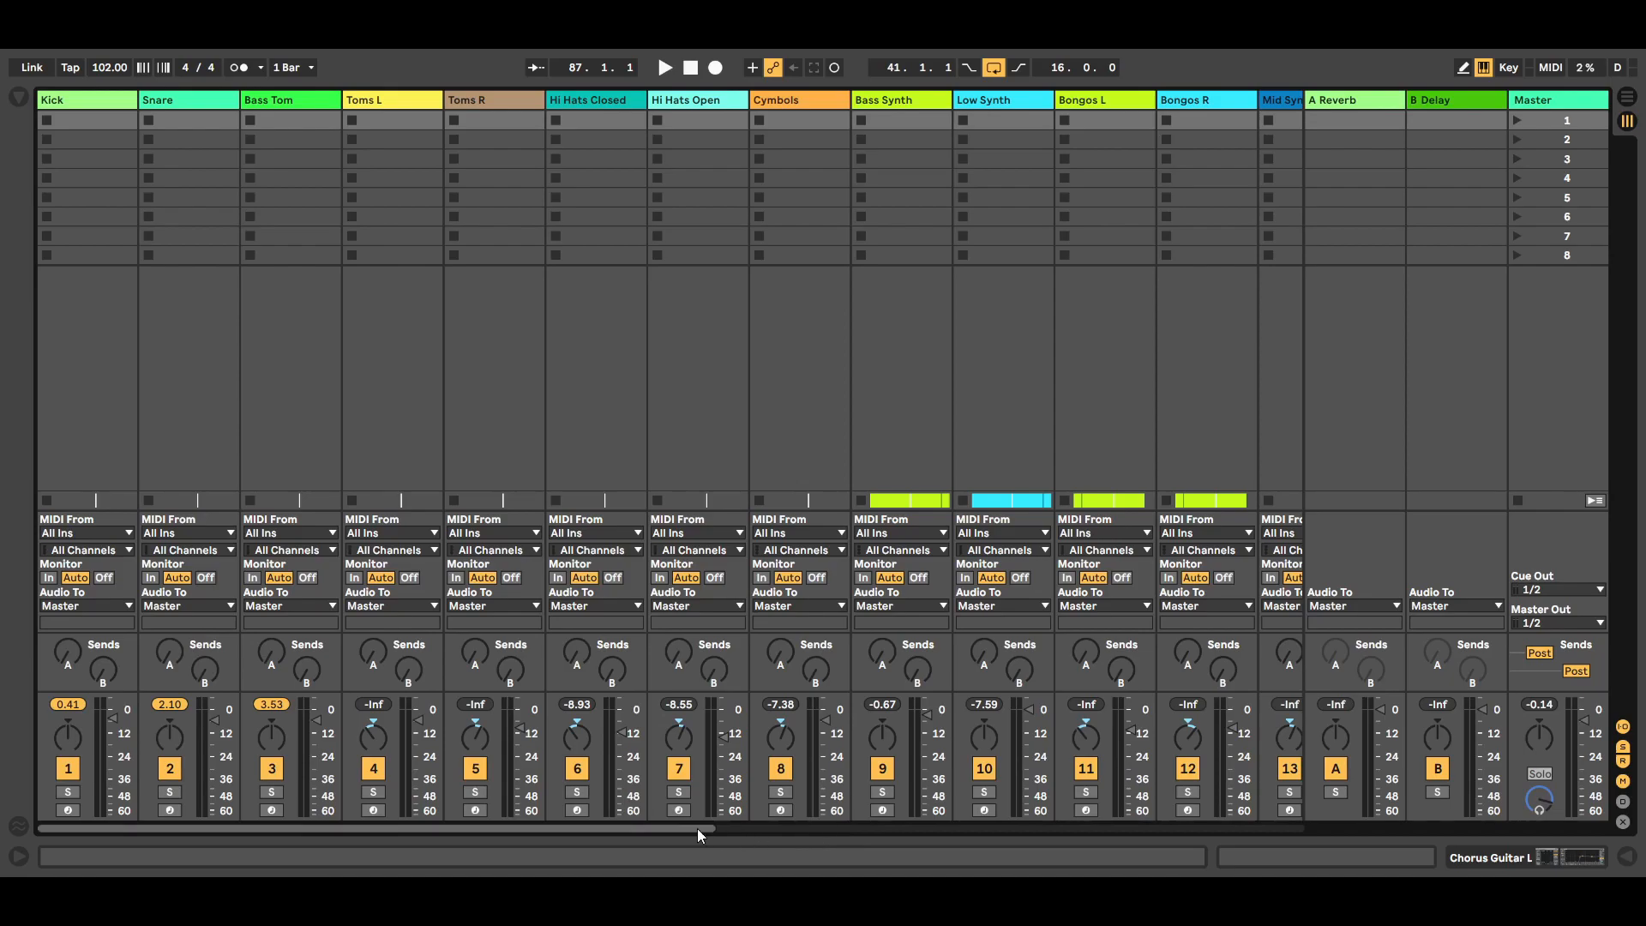
drag(697, 829, 1304, 781)
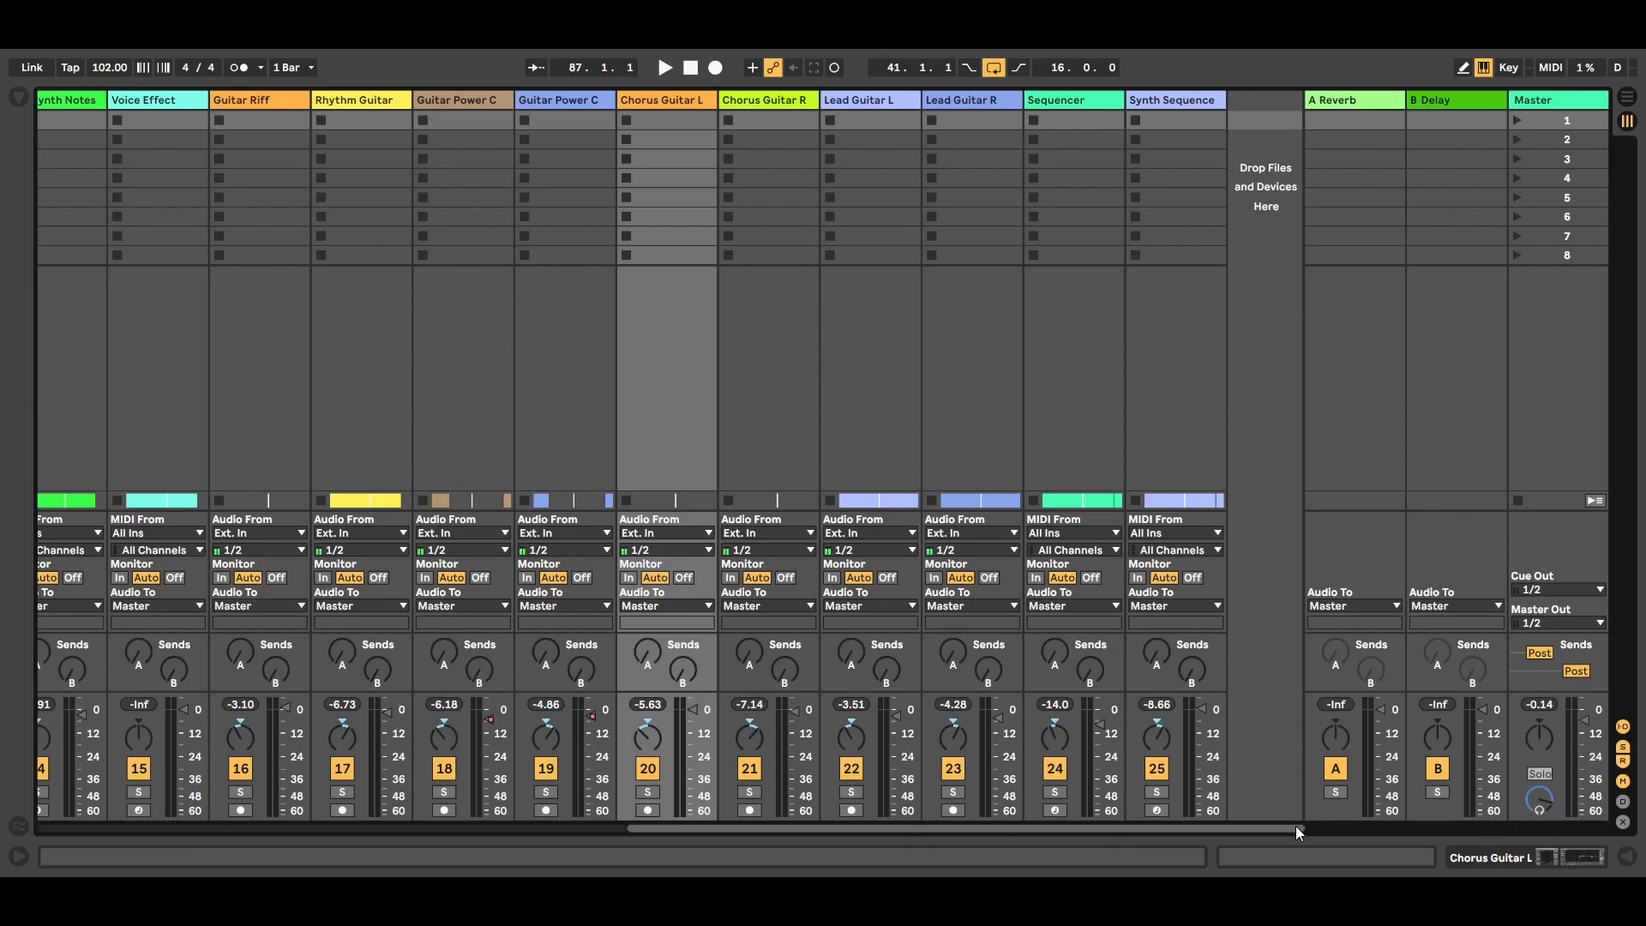
drag(1283, 828, 853, 802)
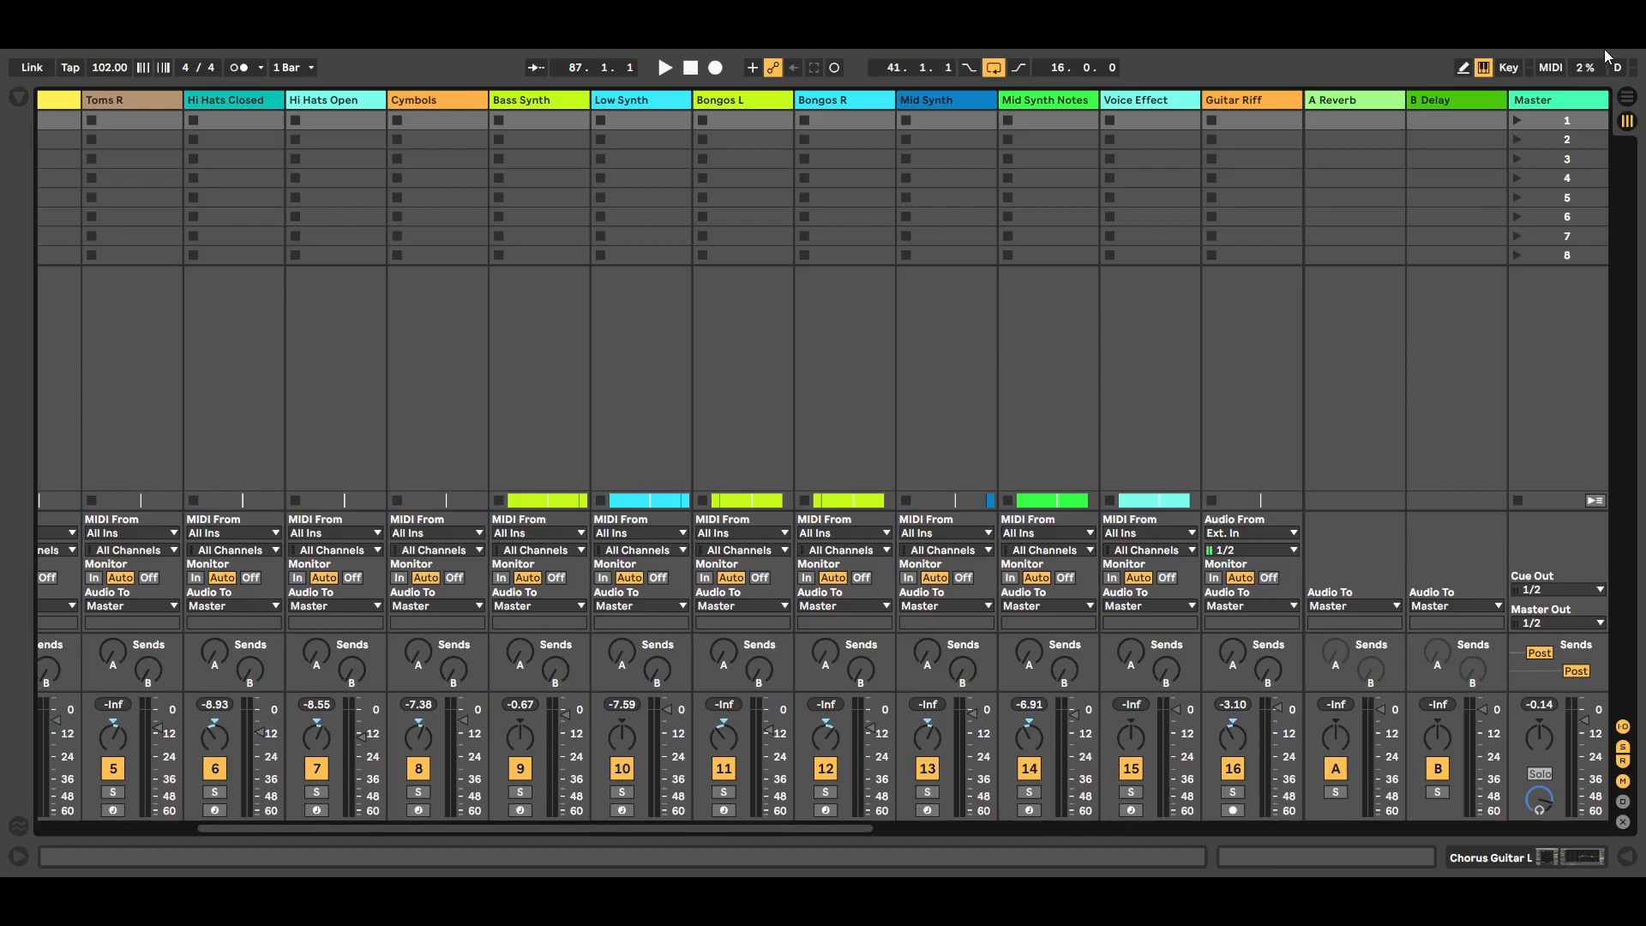
Step: Show the Master track's device chain and examine its effects from the first plug-in through Utility
double_click(1557, 101)
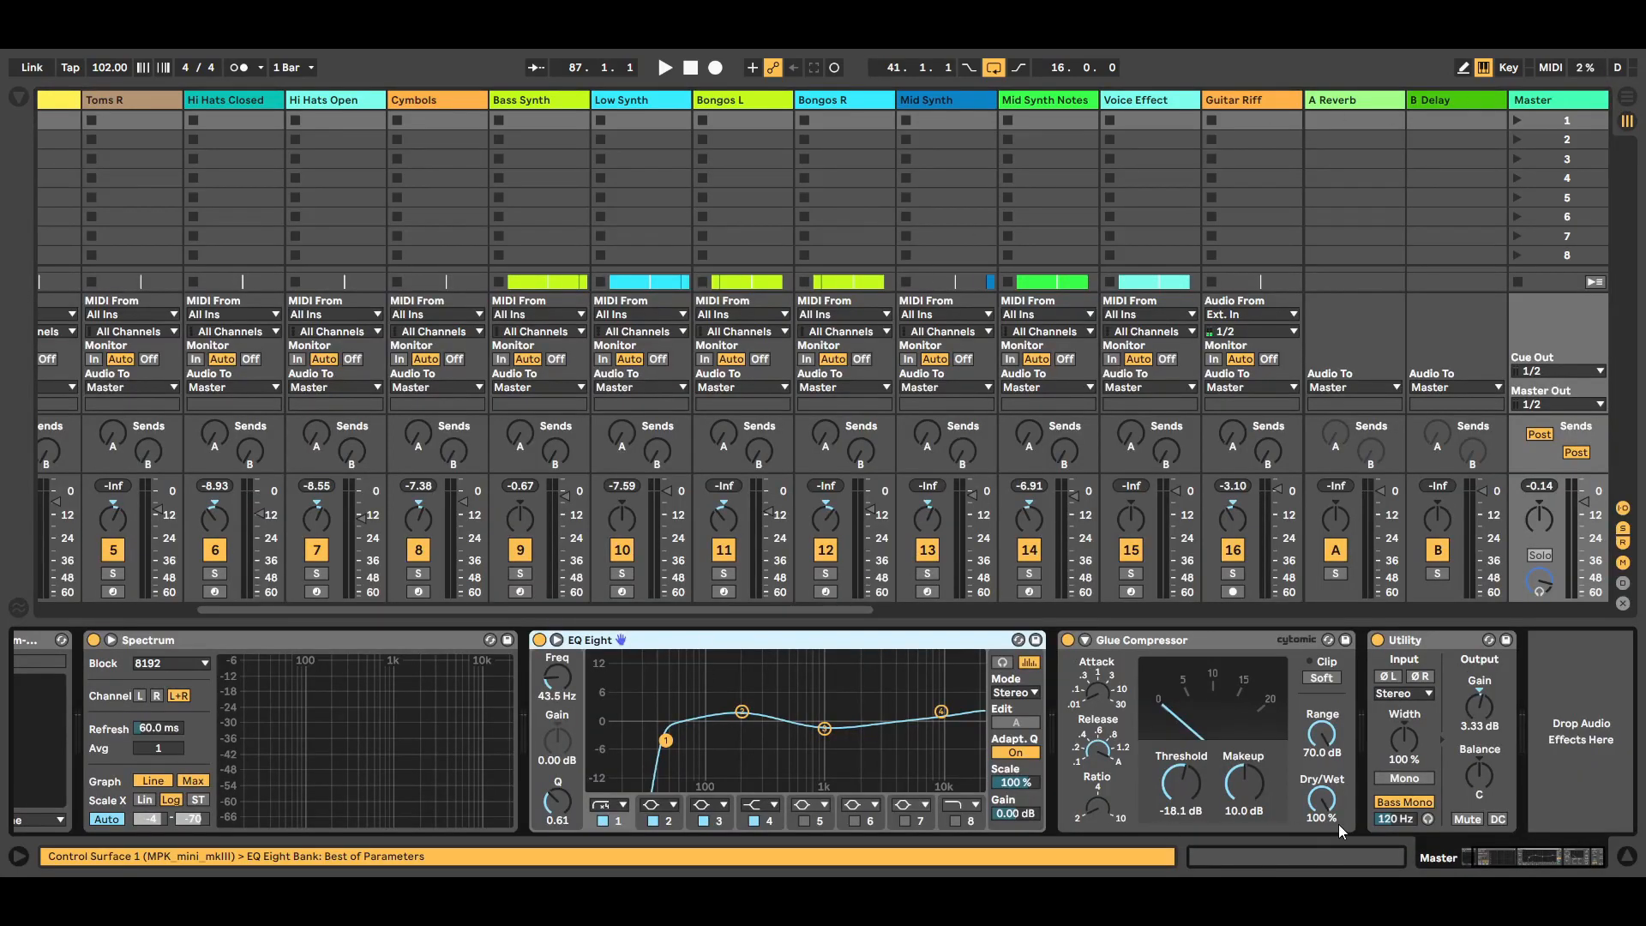
drag(1552, 861, 1438, 857)
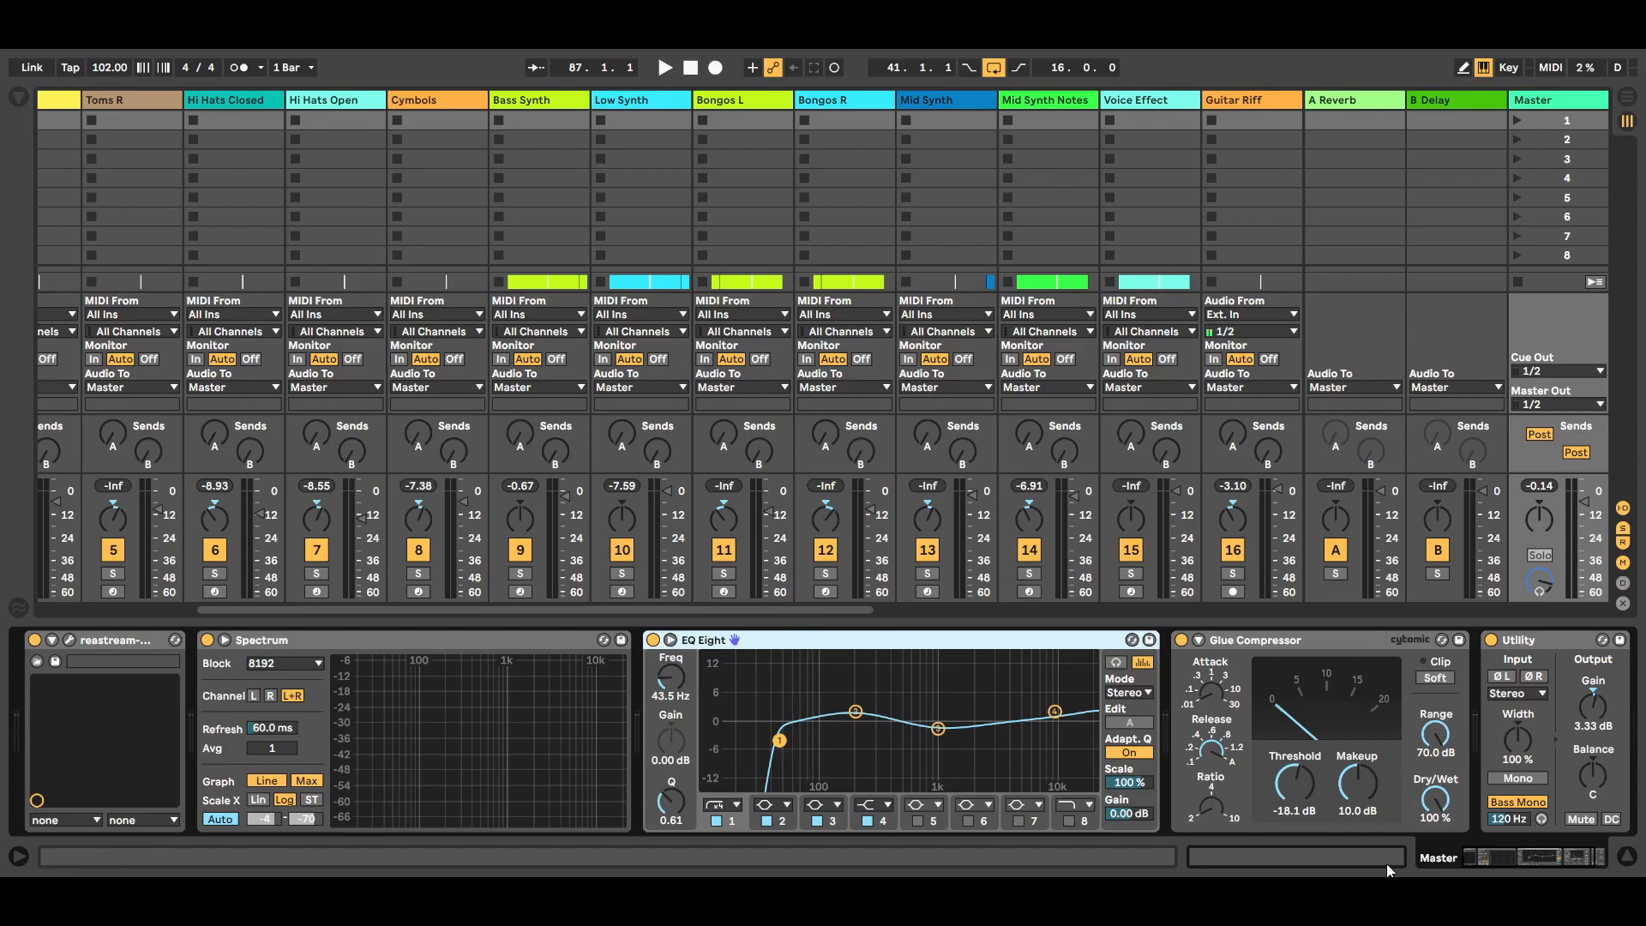
click(1571, 857)
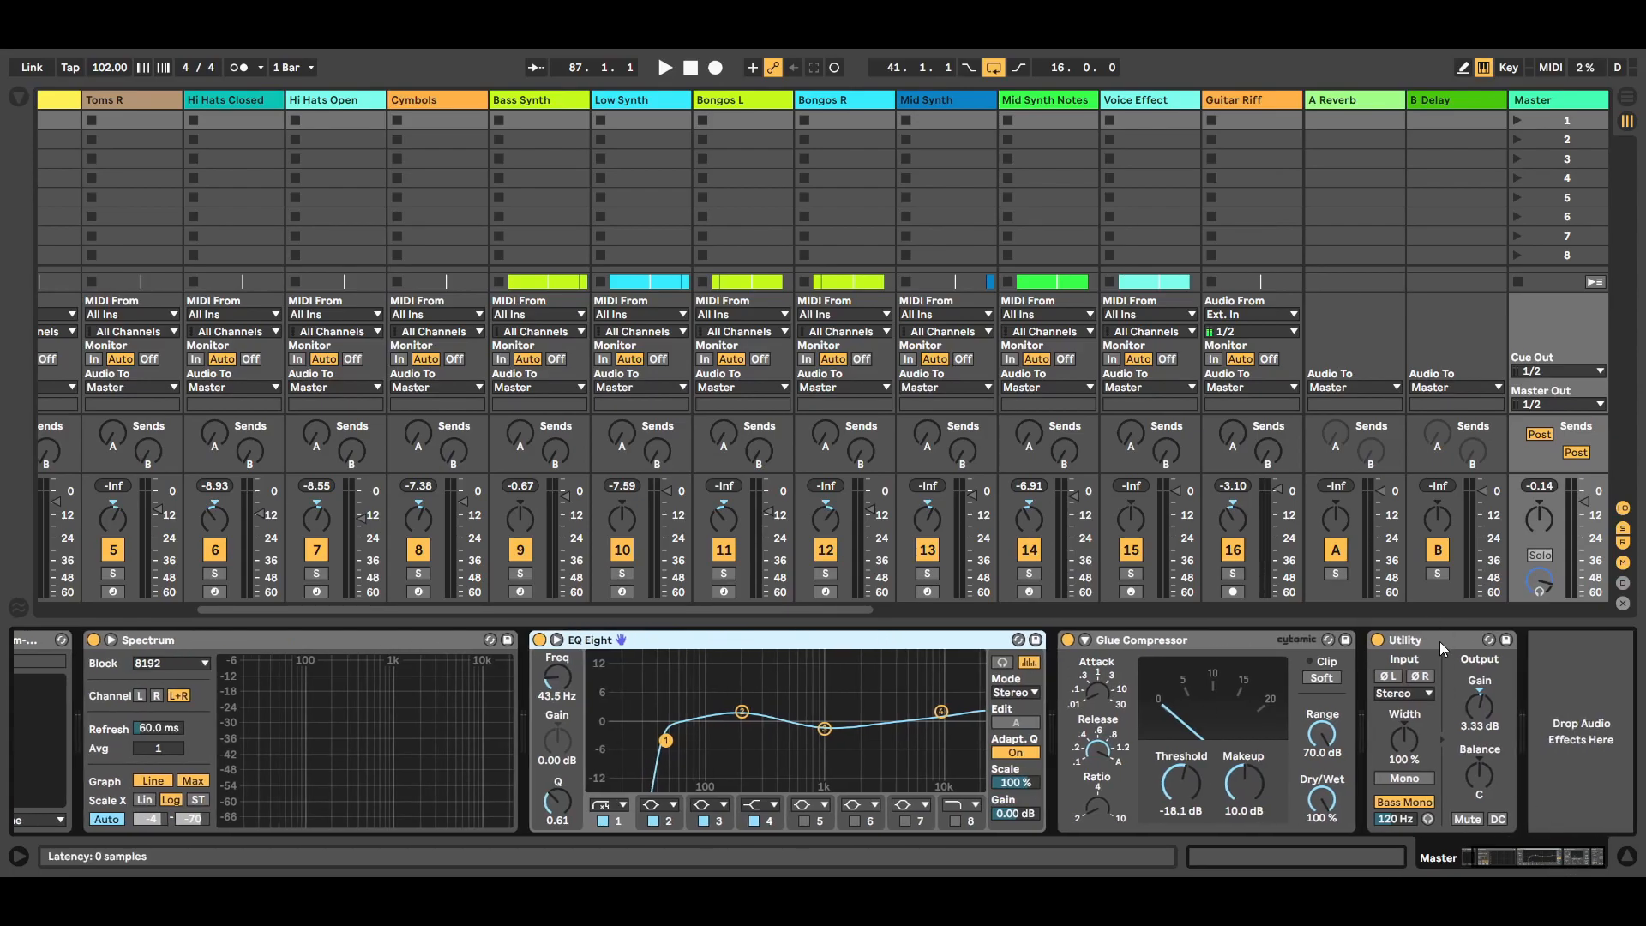
drag(1560, 860, 1456, 851)
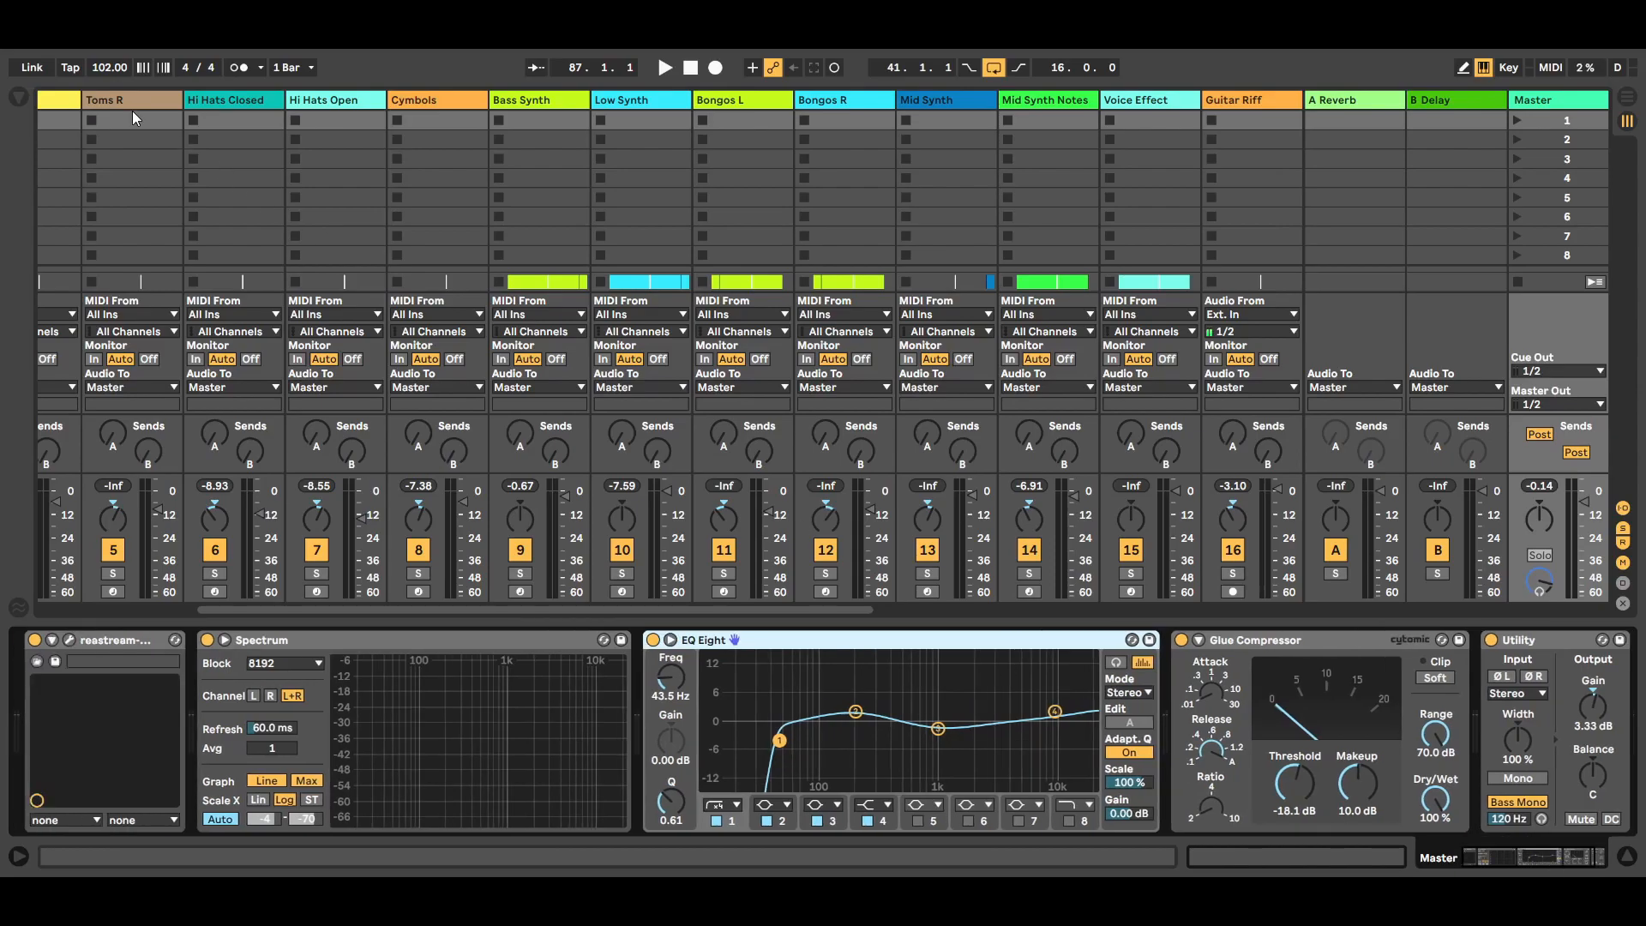
Step: Open the browser and look through the Audio Effects for the devices used on the Master track
click(21, 101)
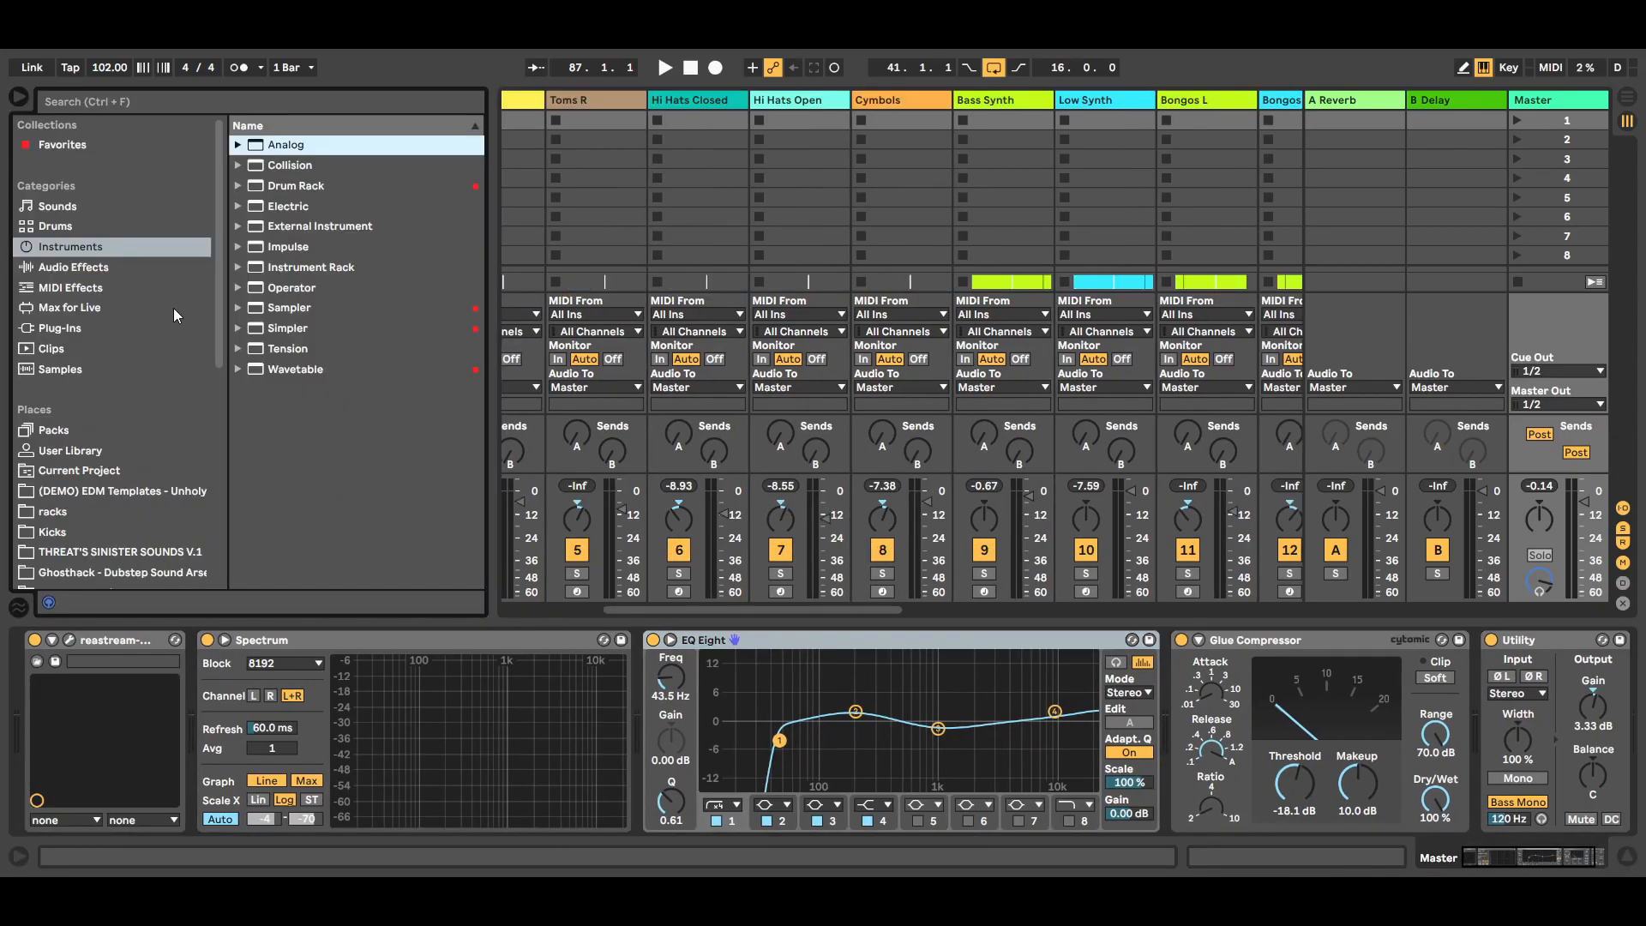
click(72, 269)
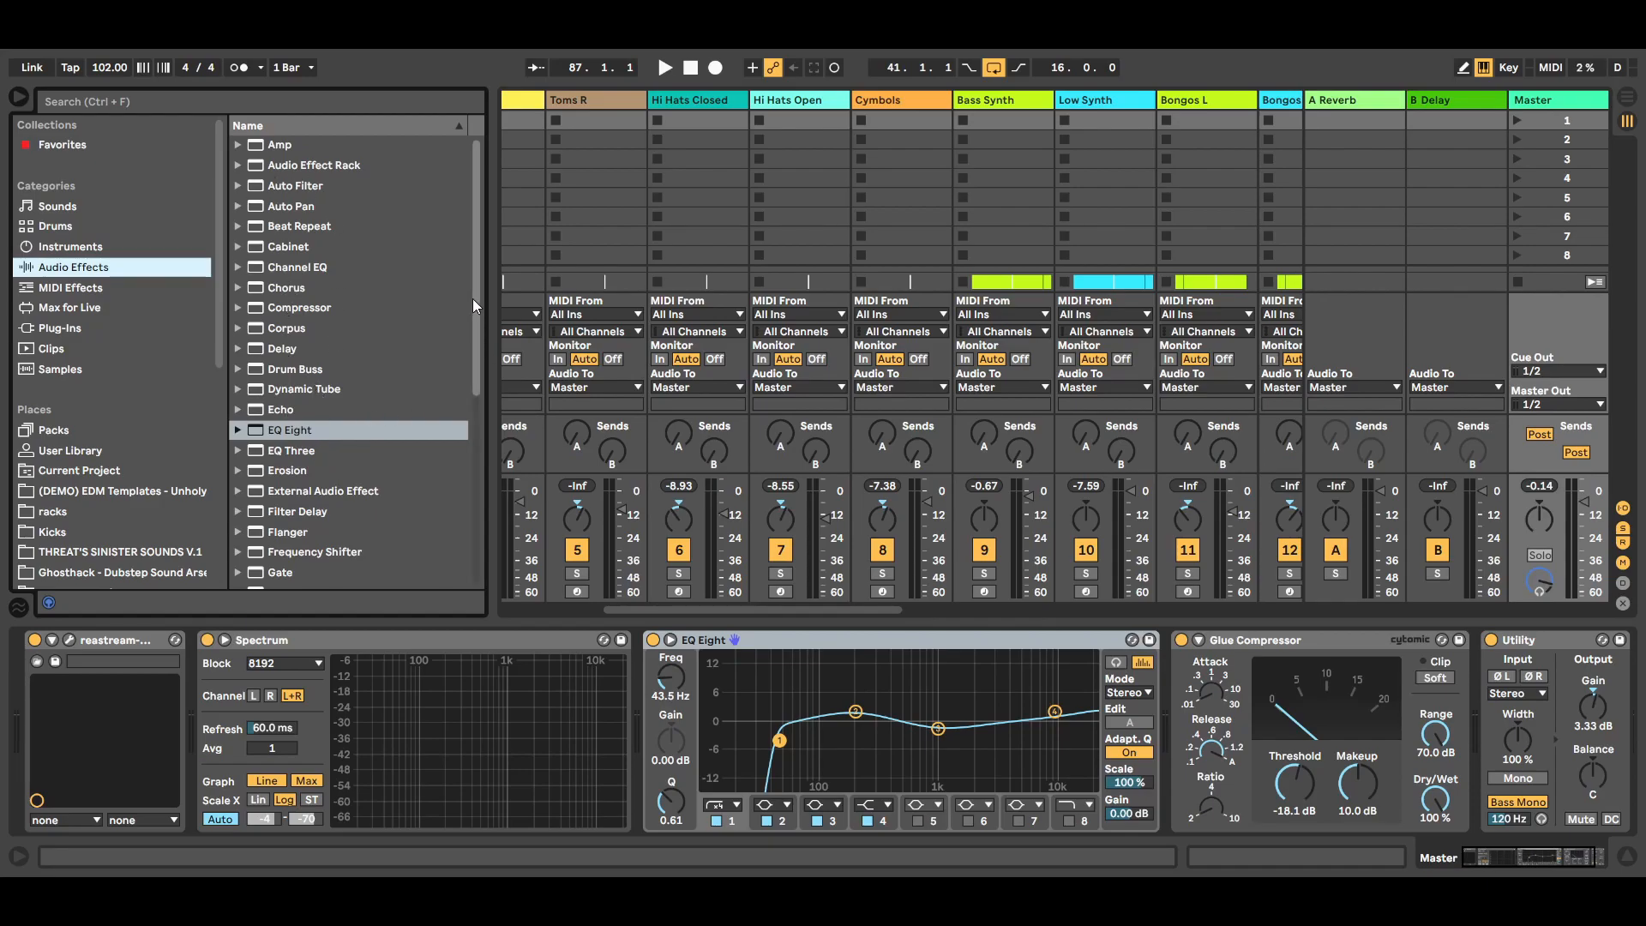
drag(472, 298, 472, 487)
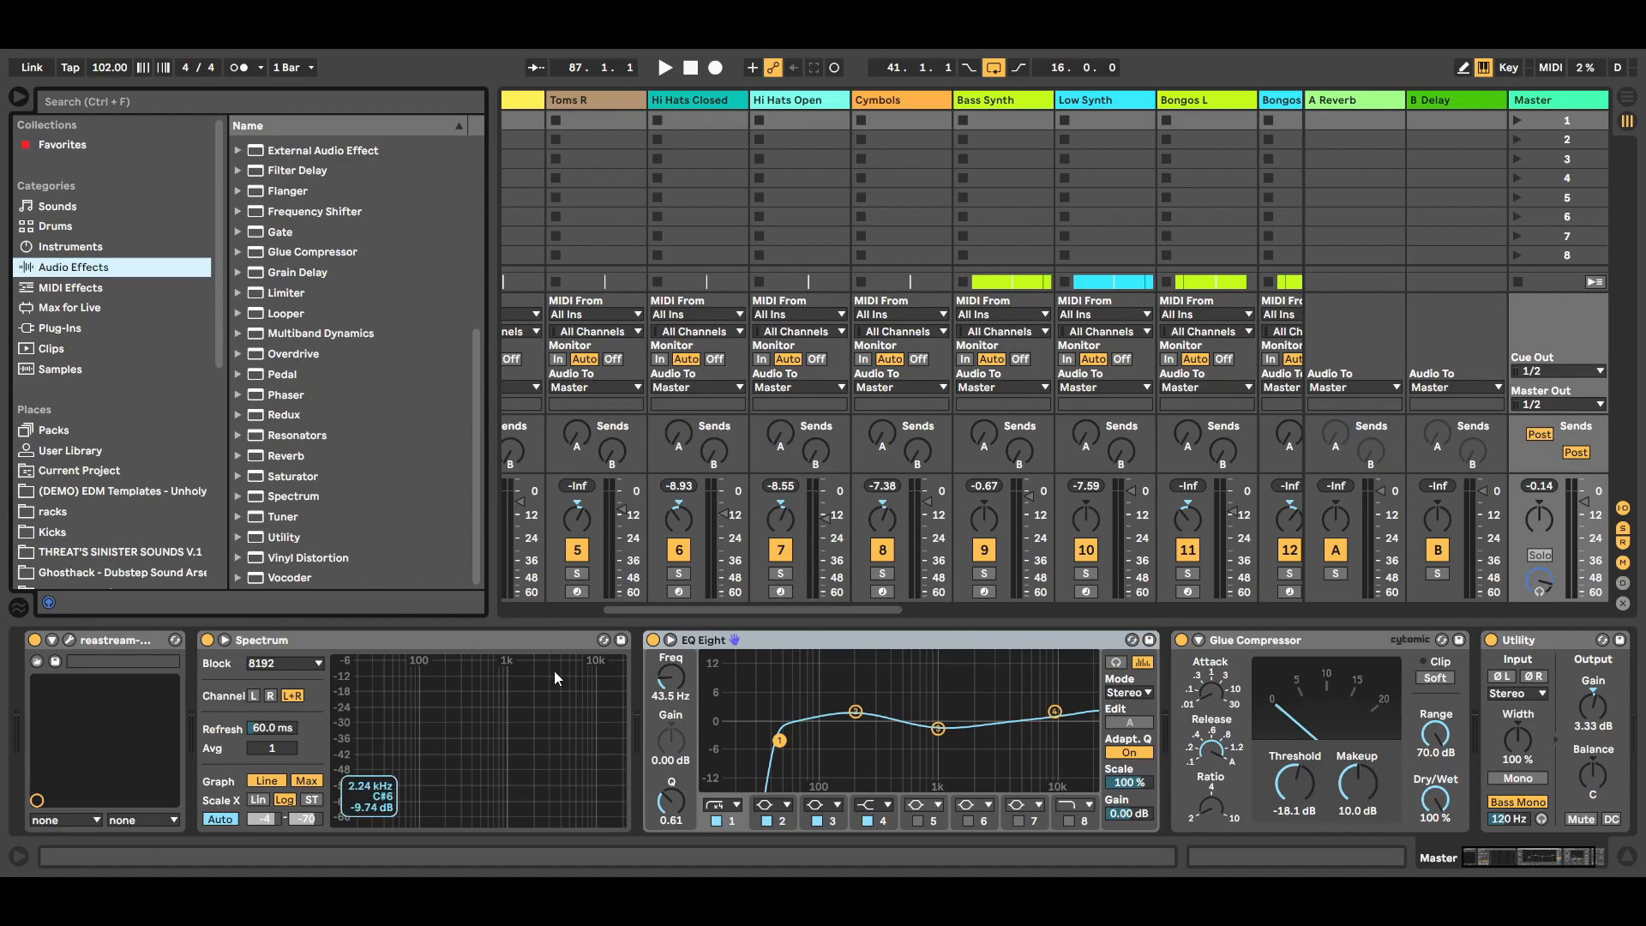
drag(480, 384, 463, 260)
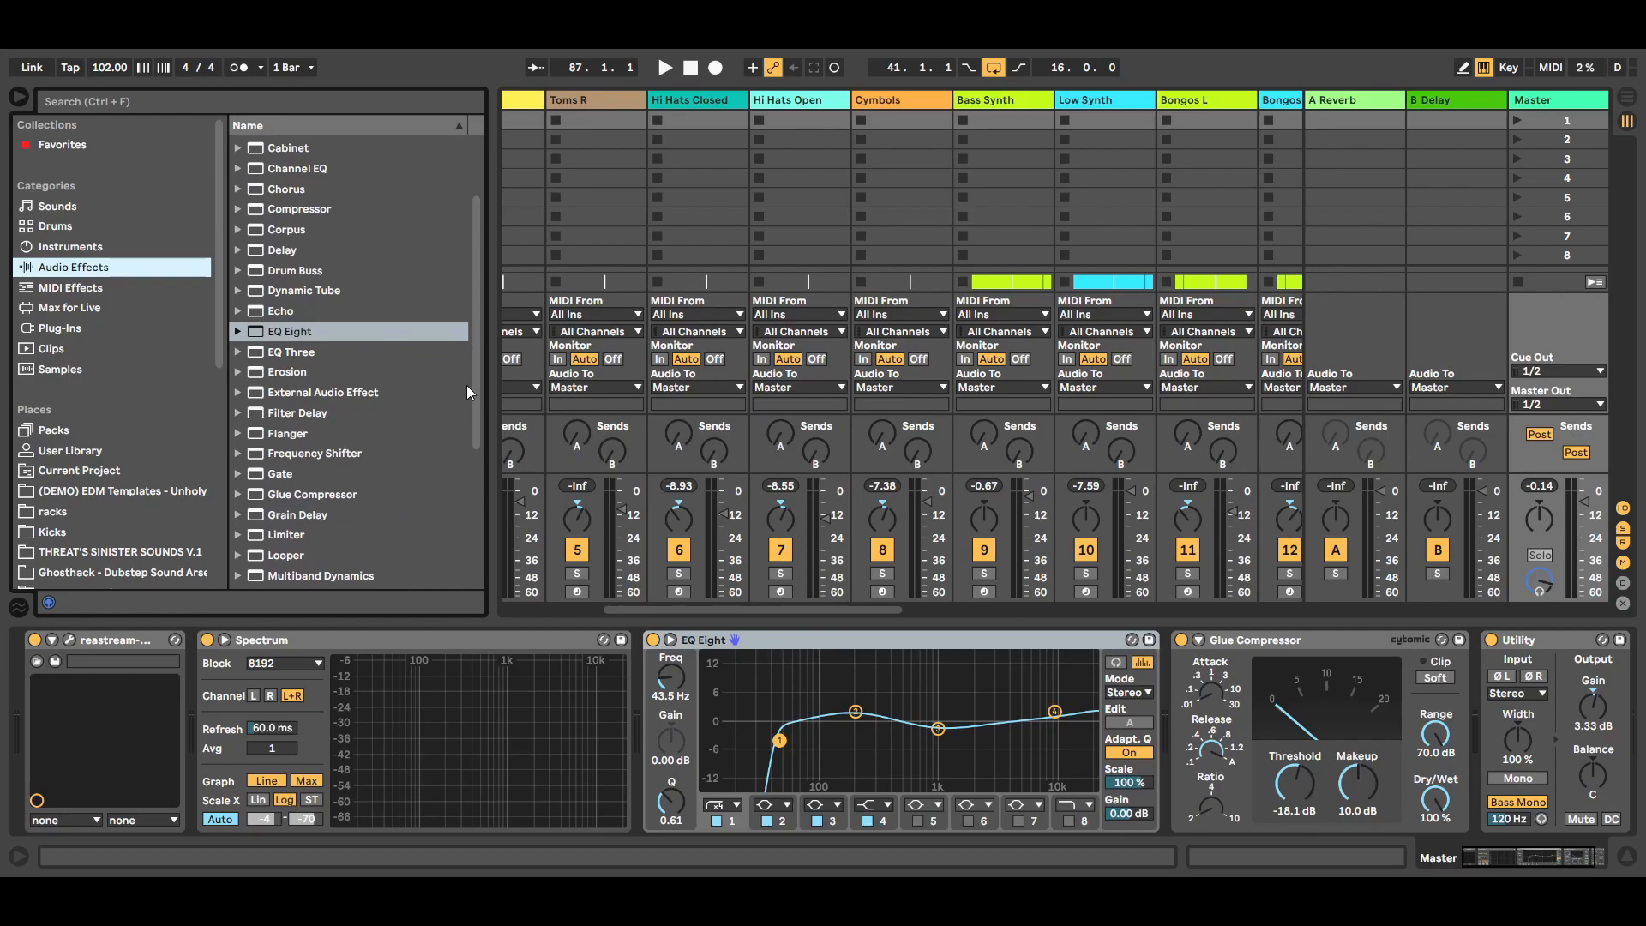
scroll(435, 387, down, 2)
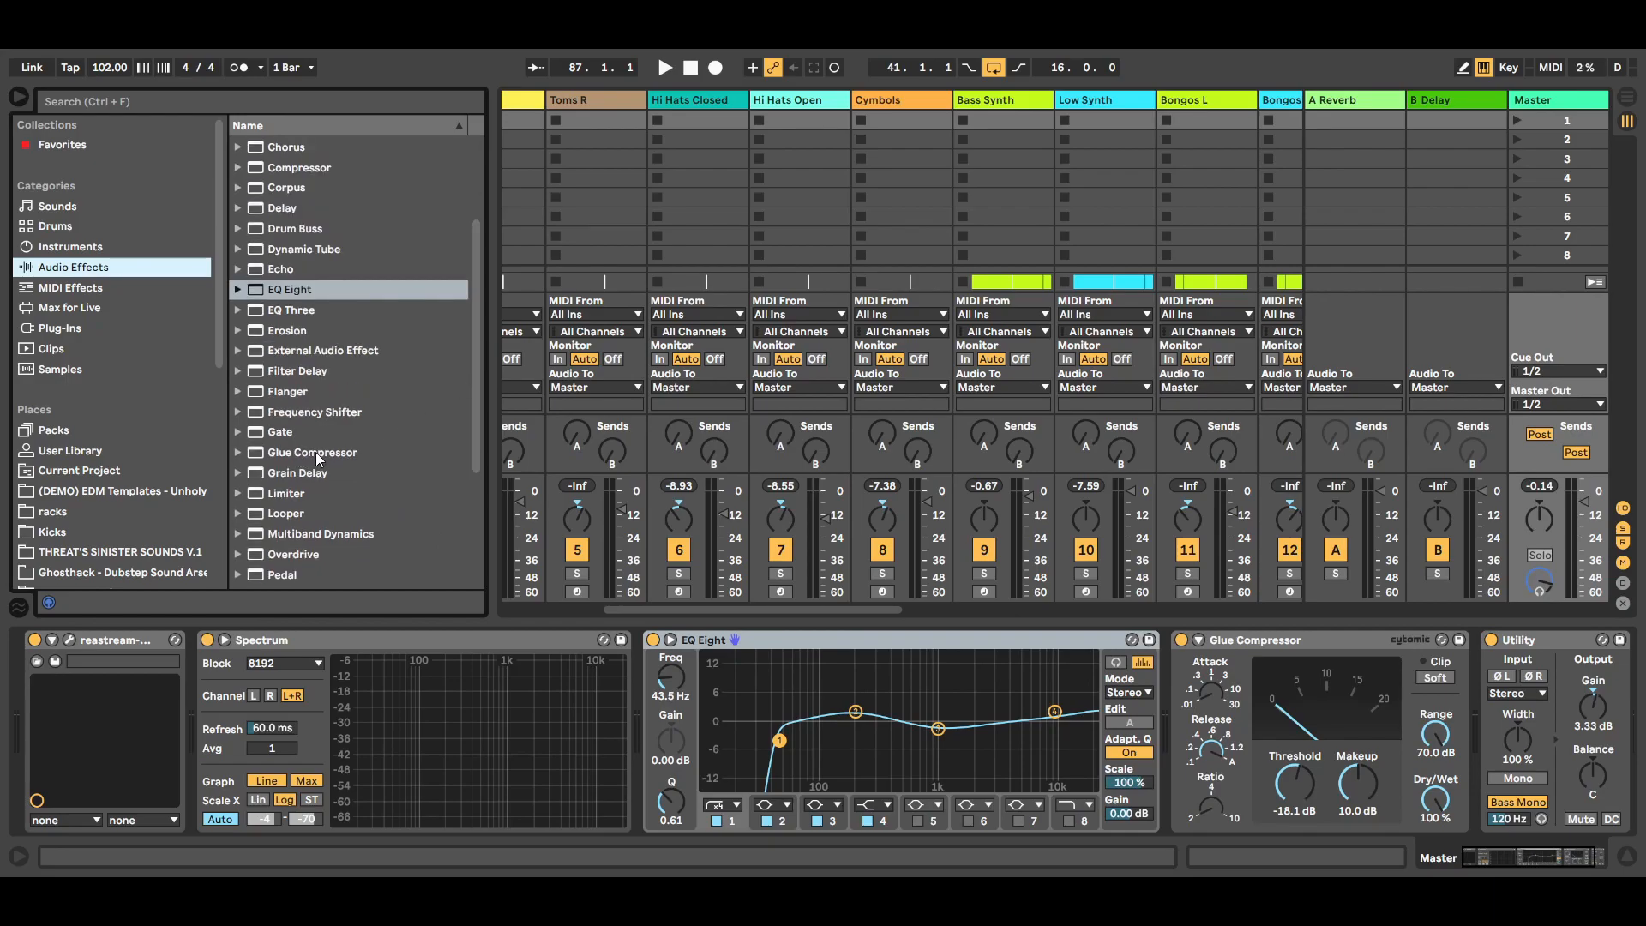
drag(476, 369, 480, 302)
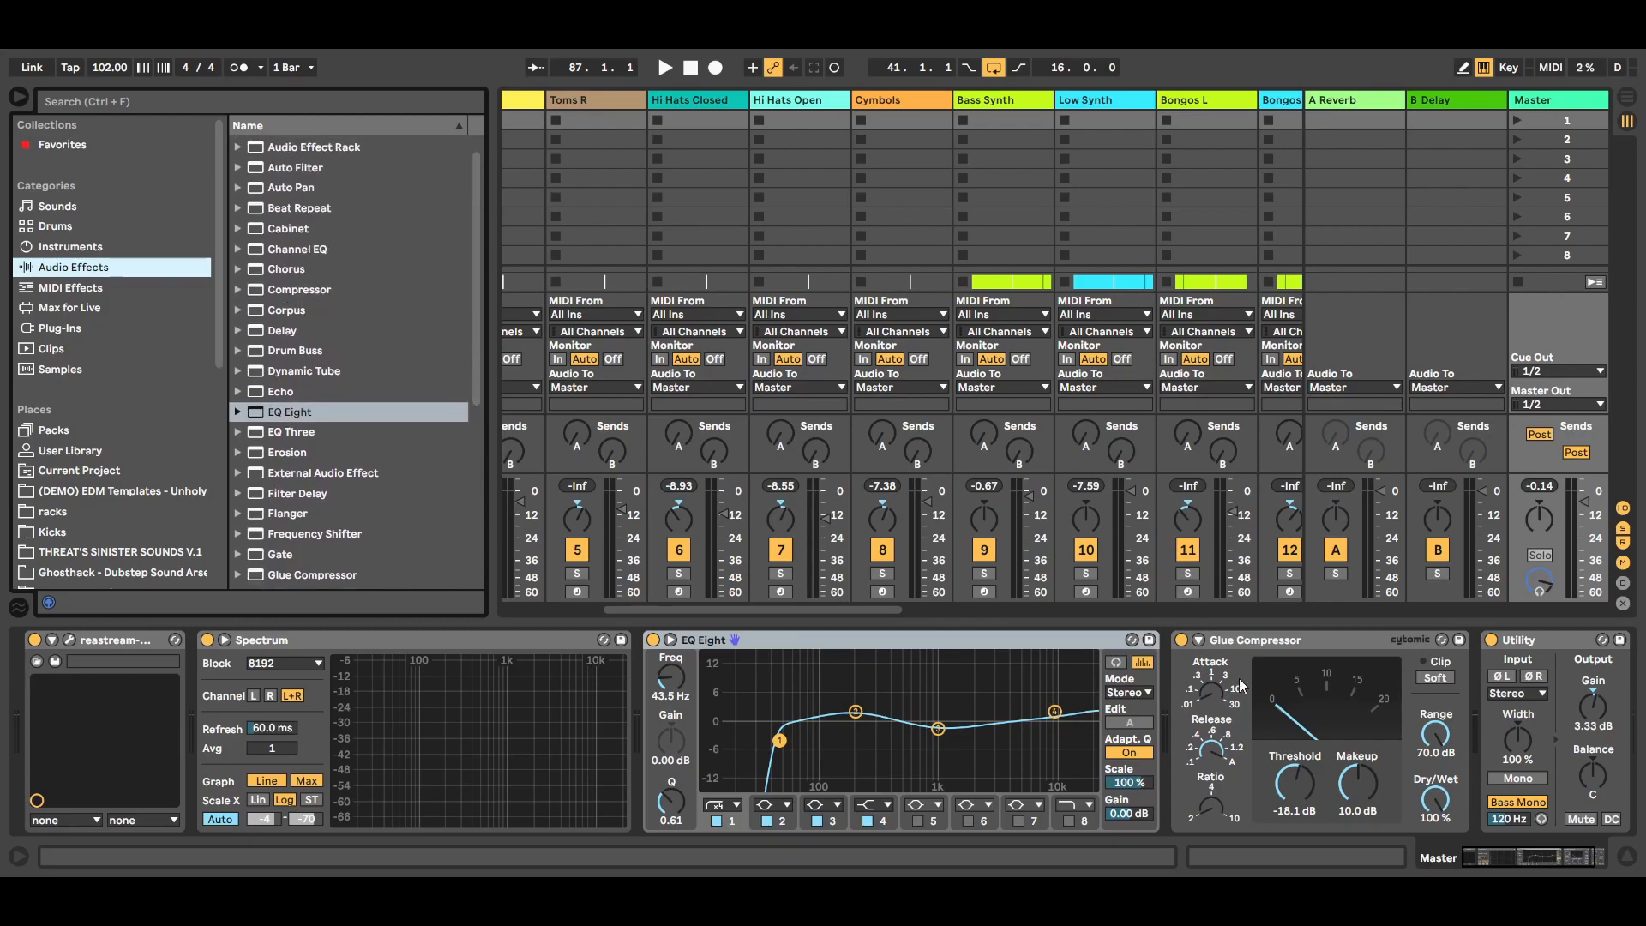
drag(475, 362, 474, 404)
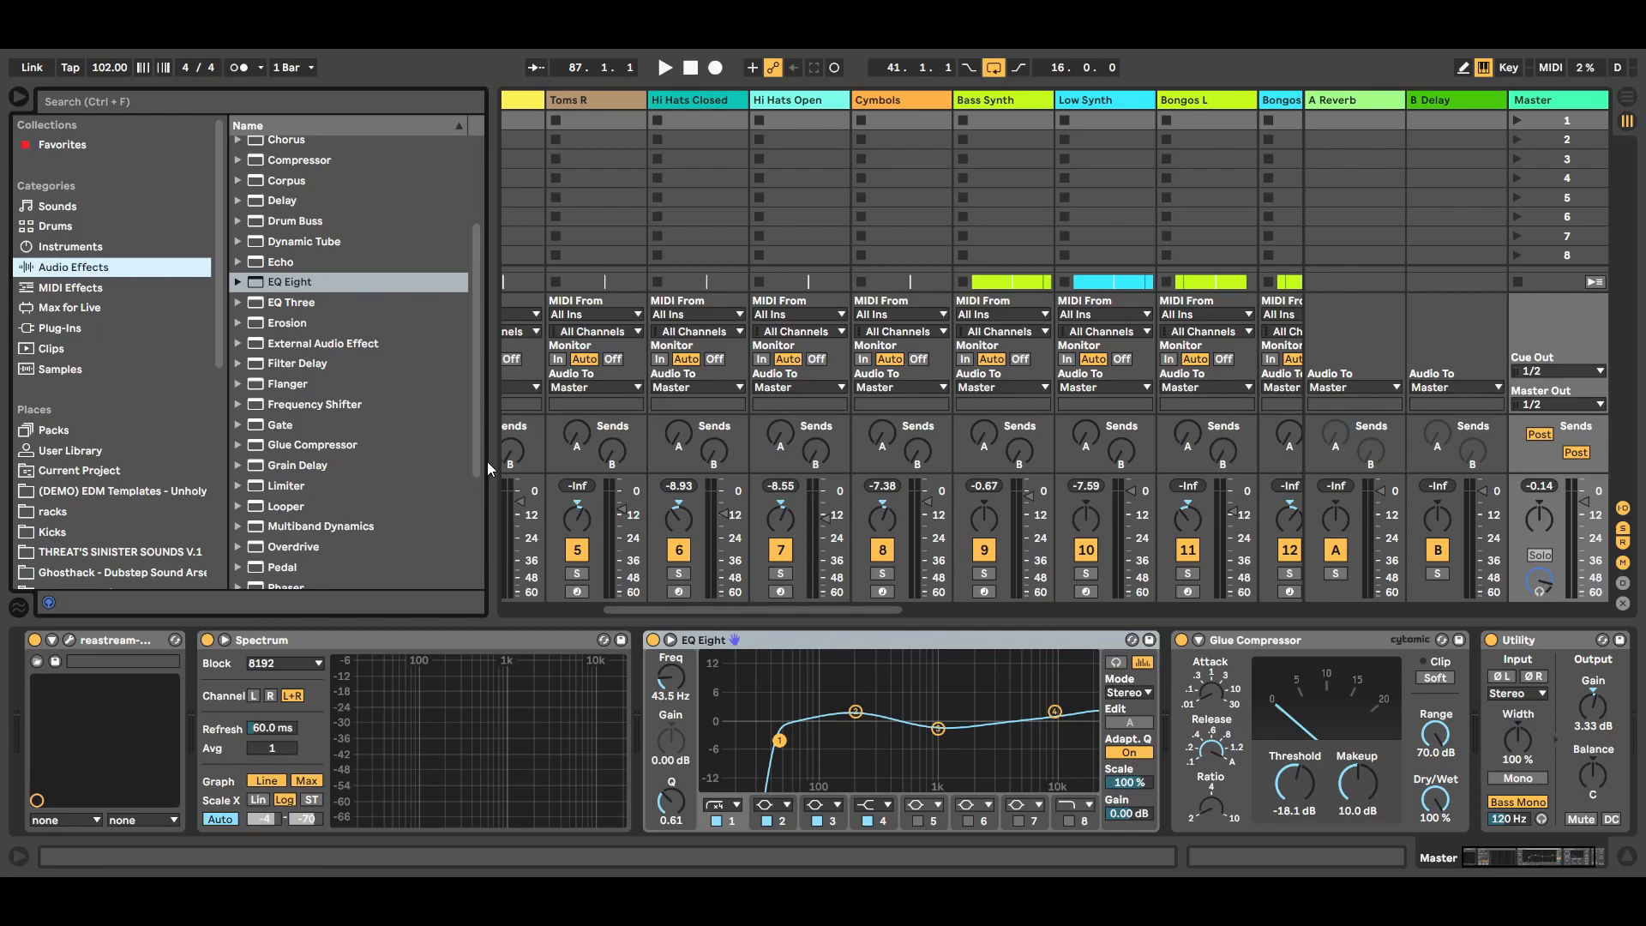
Step: Select the Master track's Spectrum device, play the song to watch its frequency display, and stop playback
click(427, 636)
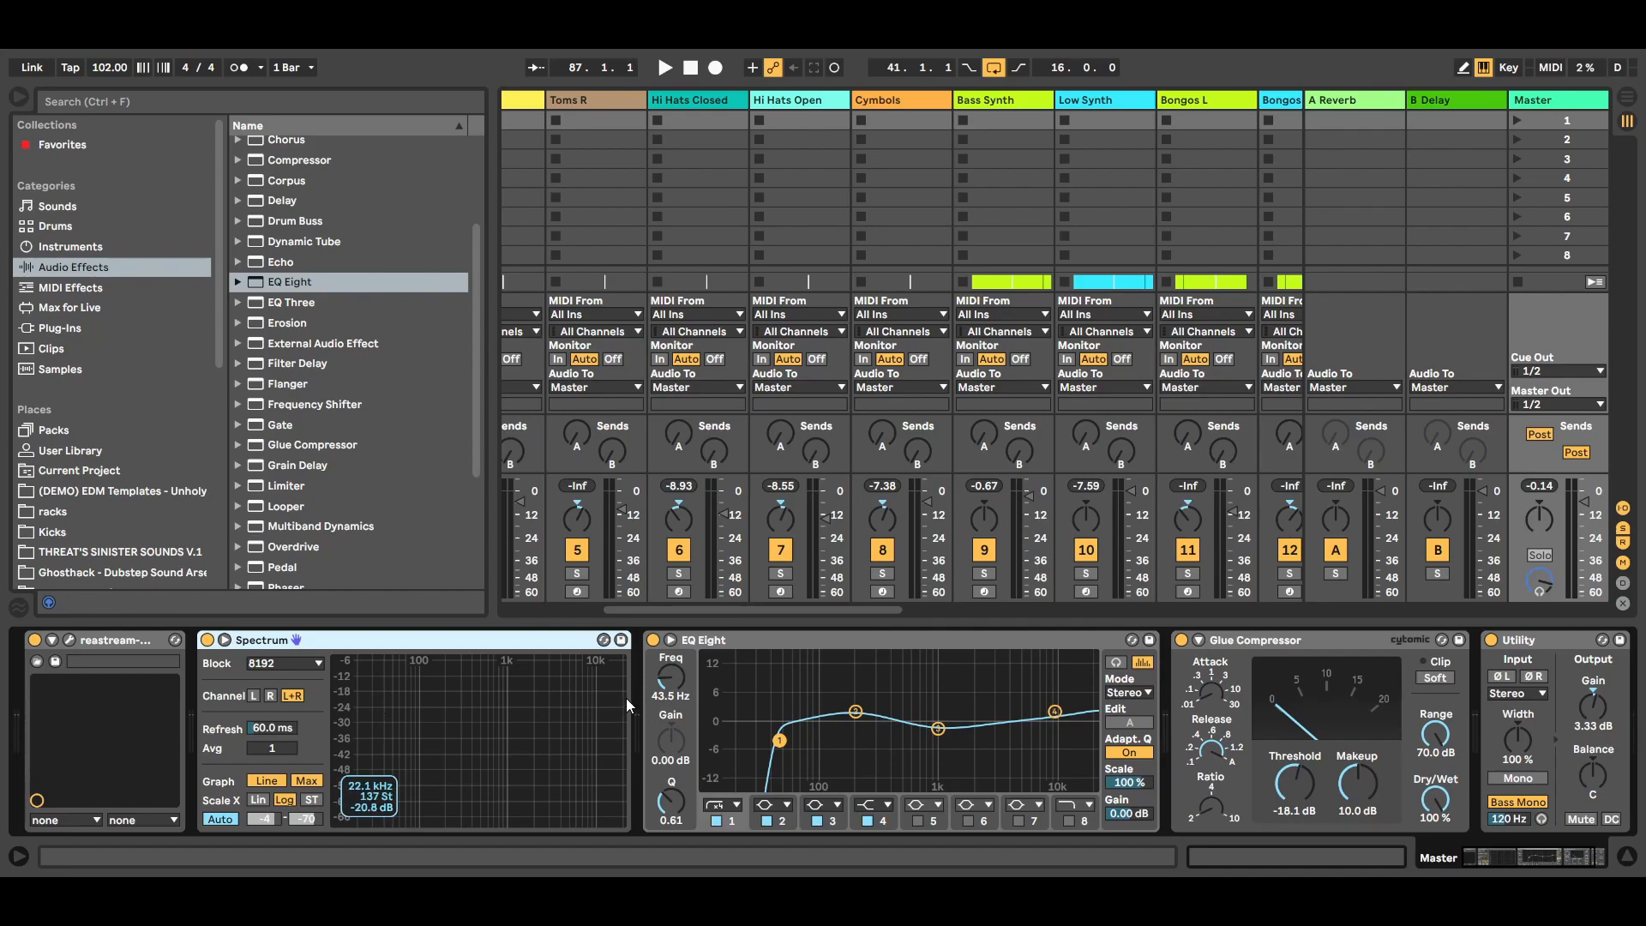
click(664, 67)
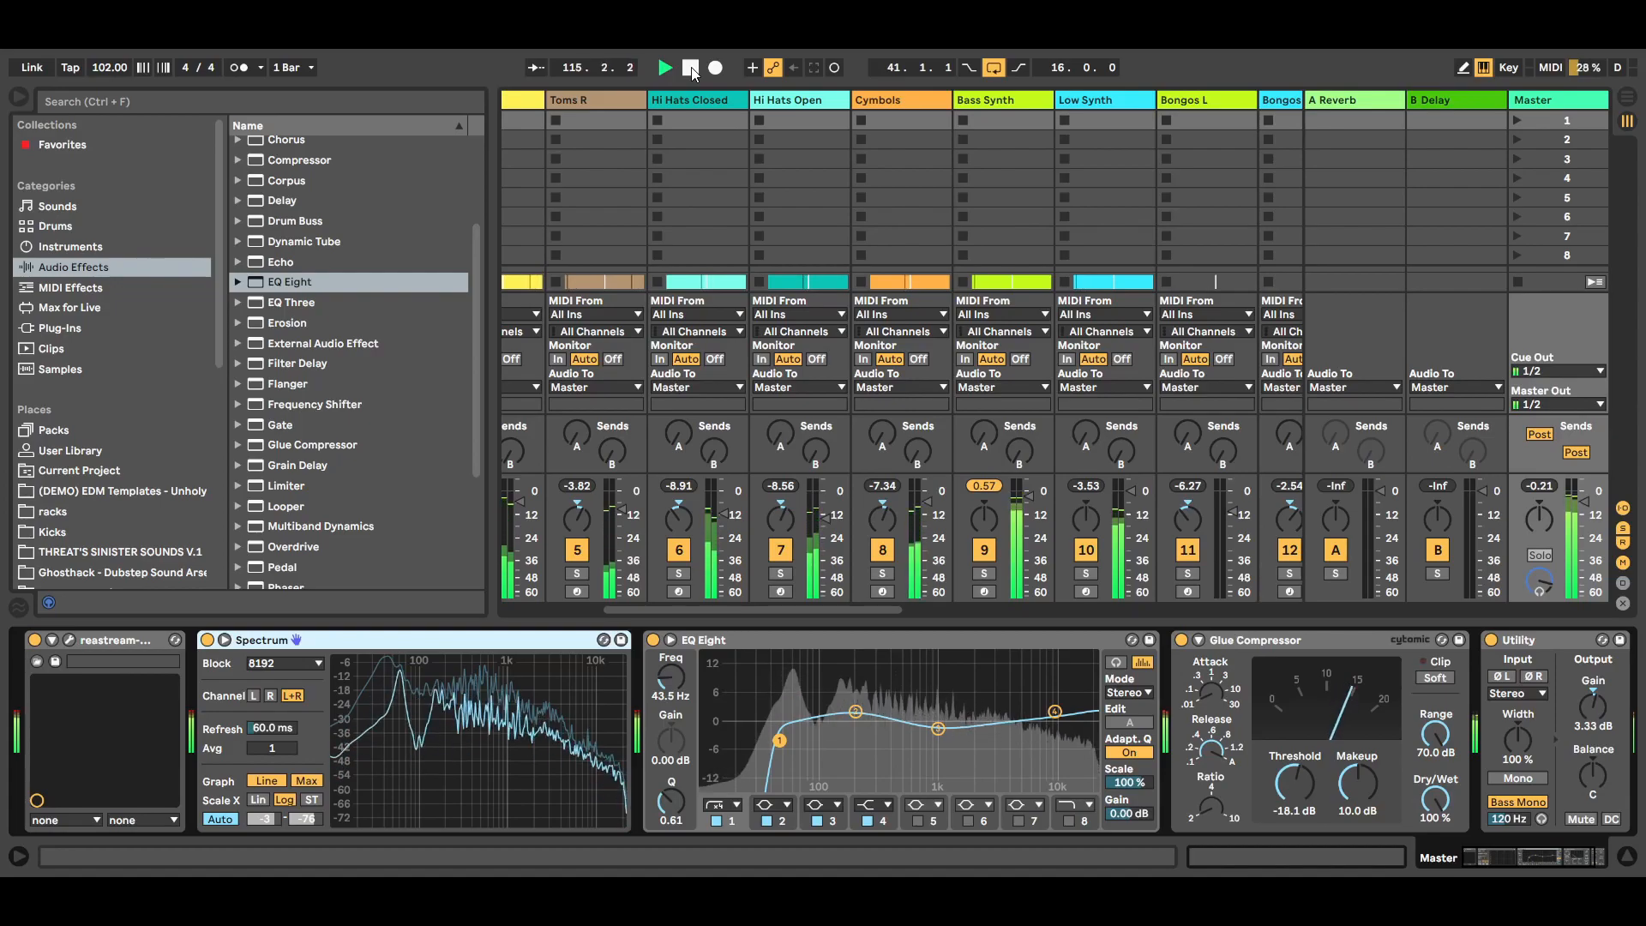
click(691, 69)
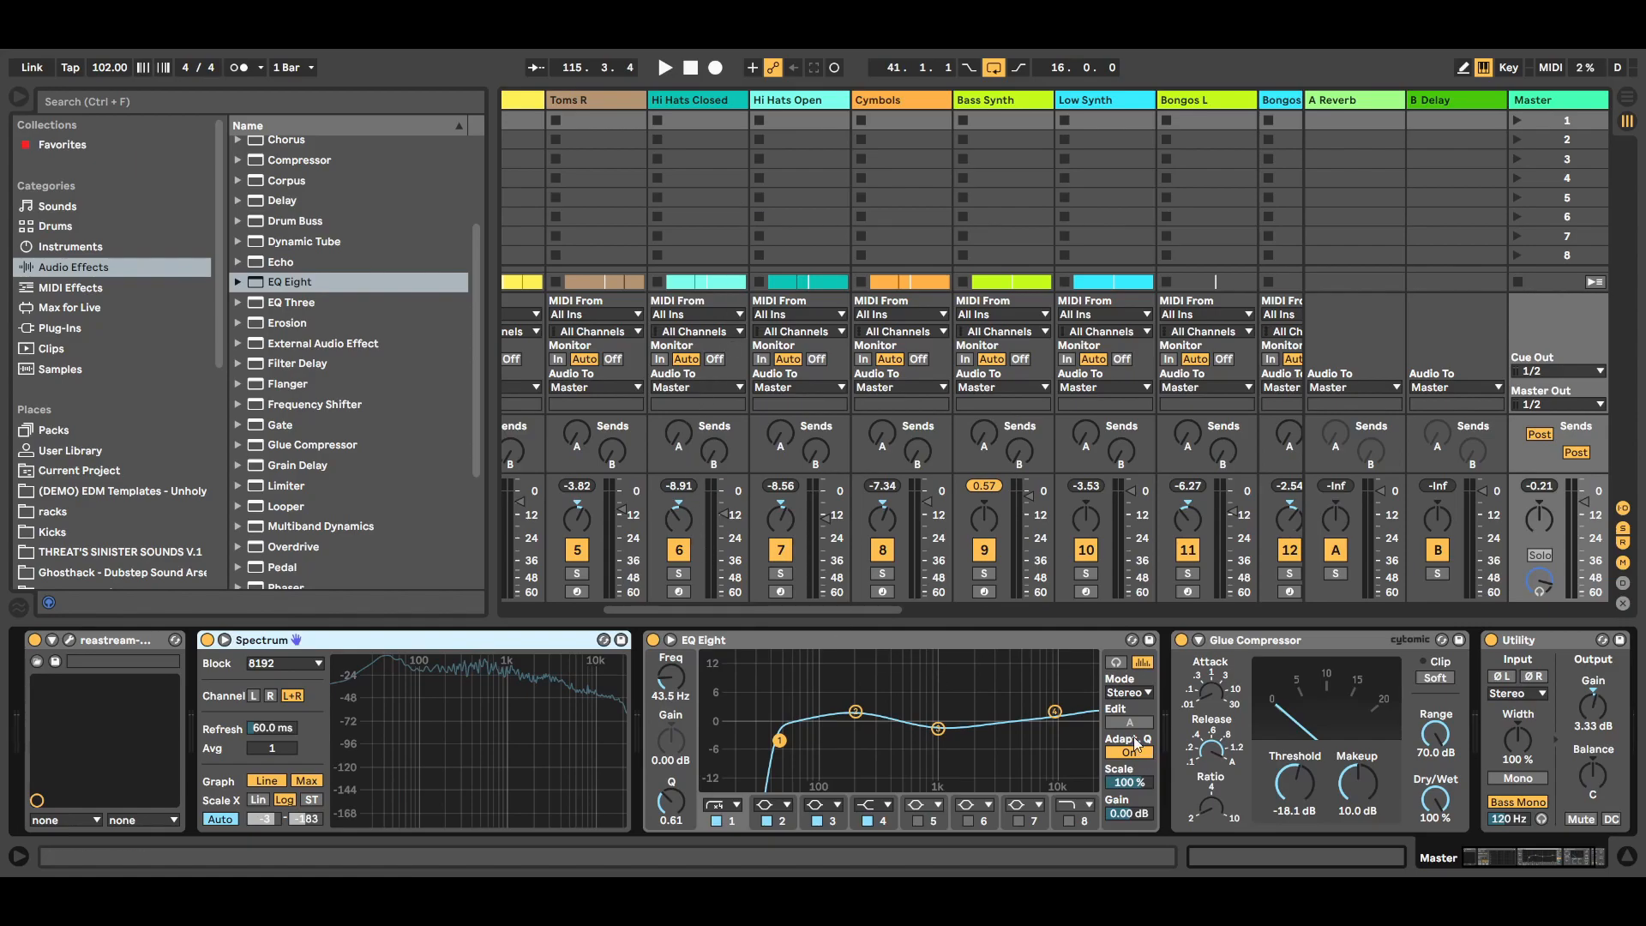
Step: Select the Master track's EQ Eight and examine its curve and the filter type options of band 1
click(873, 641)
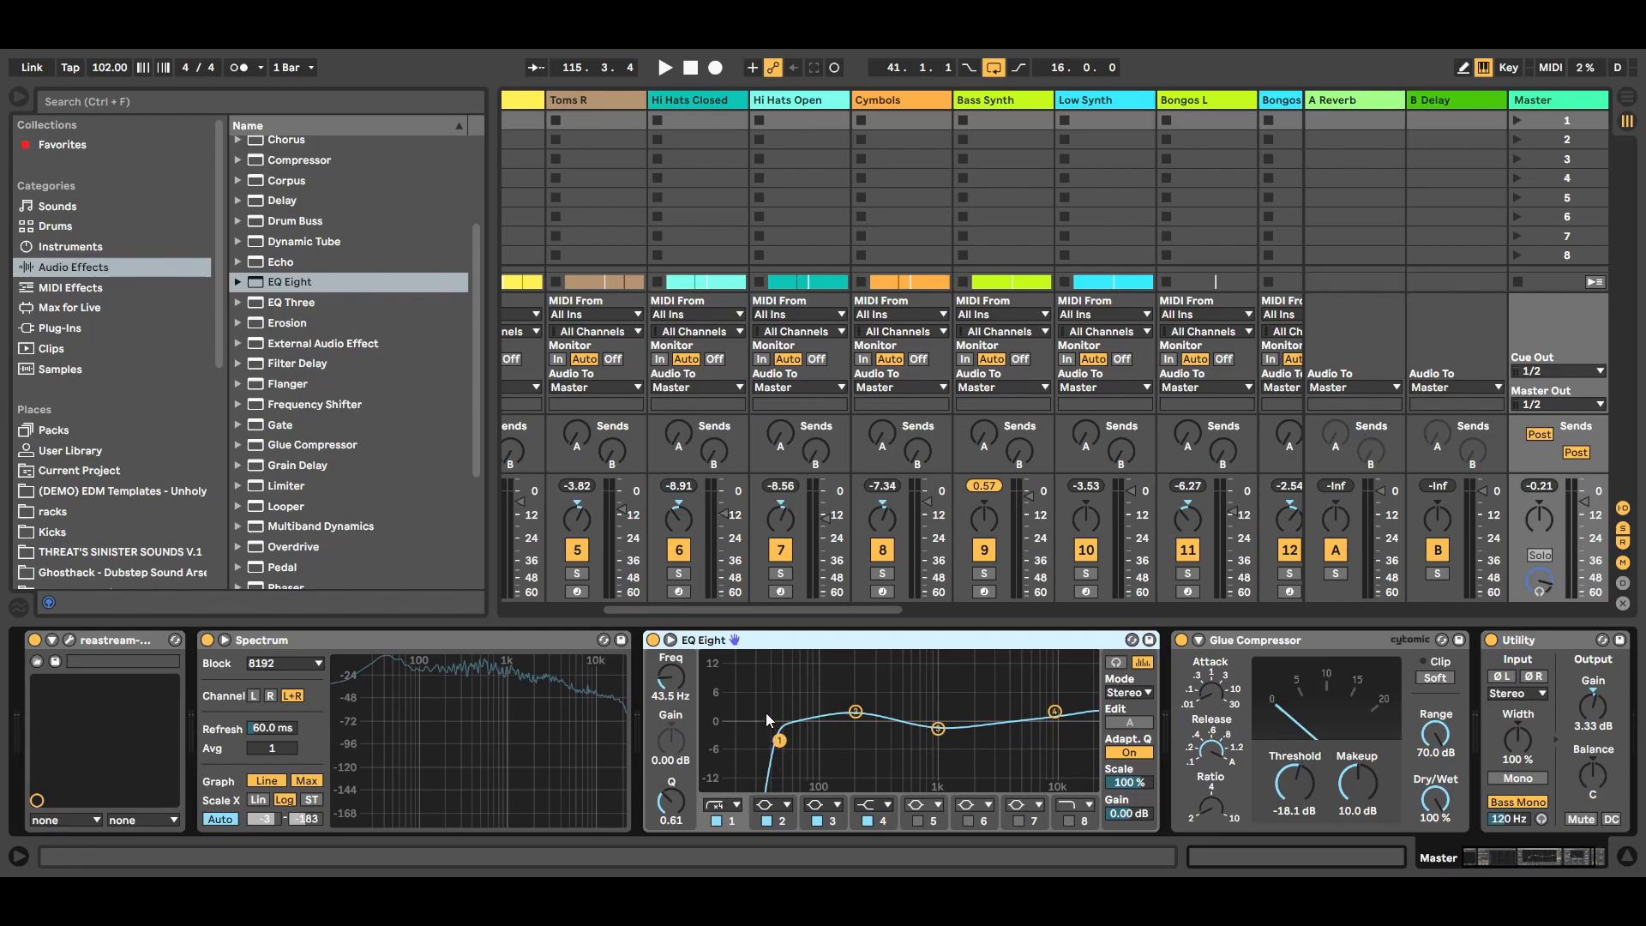
click(738, 804)
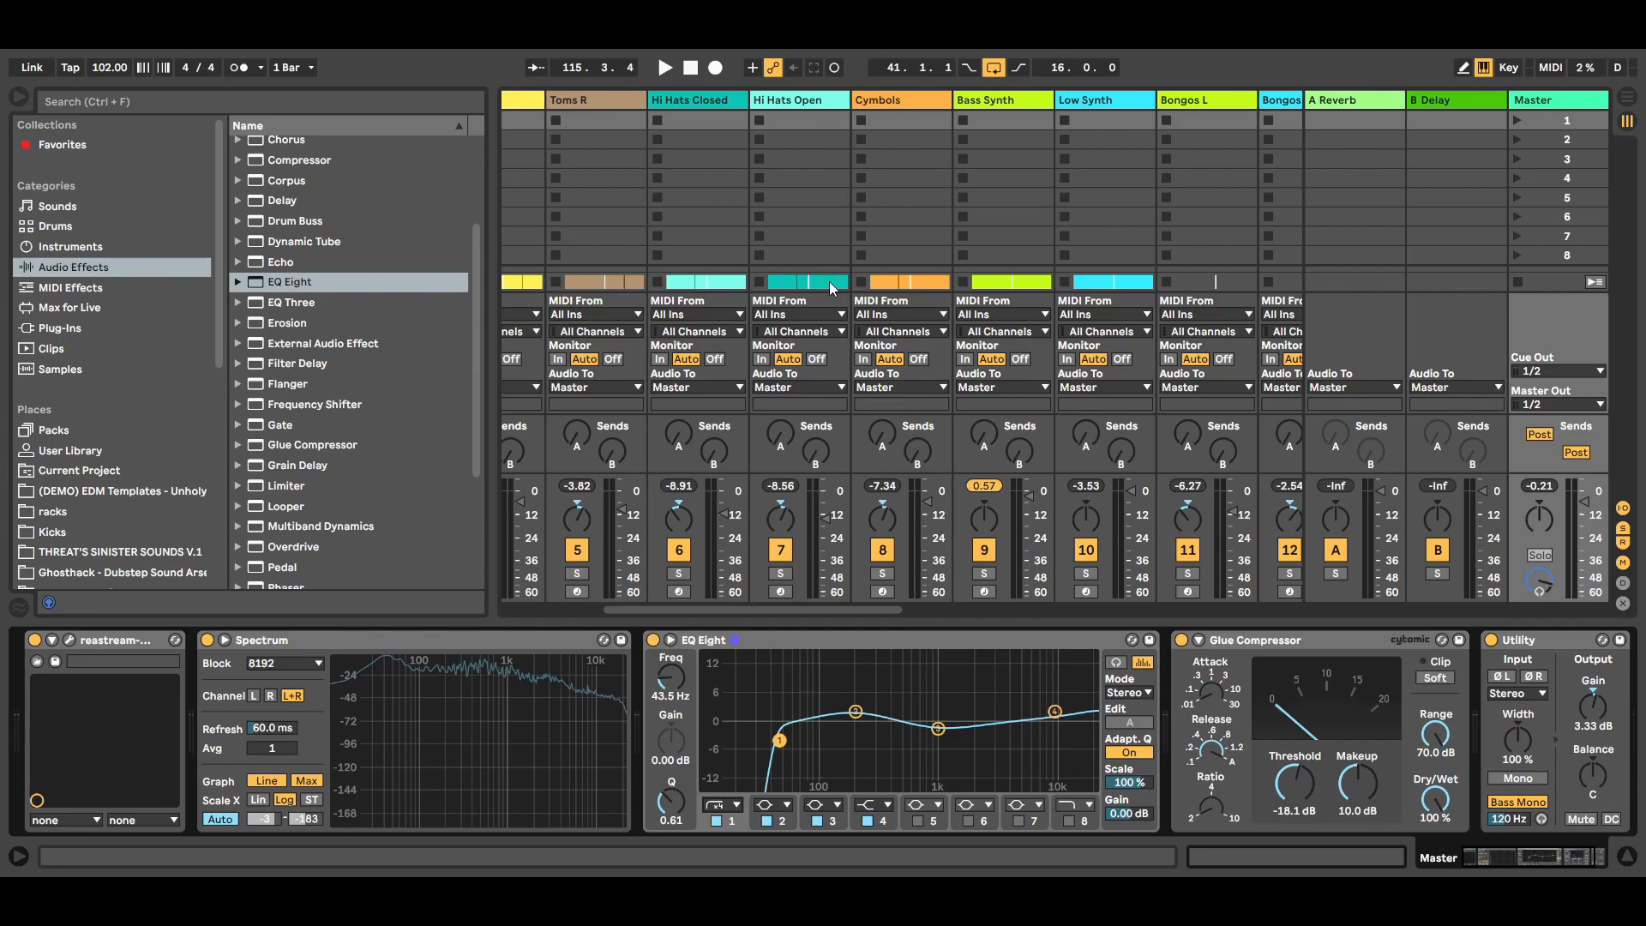
Step: Play the song while bypassing and re-enabling the Master track's EQ Eight twice to compare the sound, and stop playback
click(665, 67)
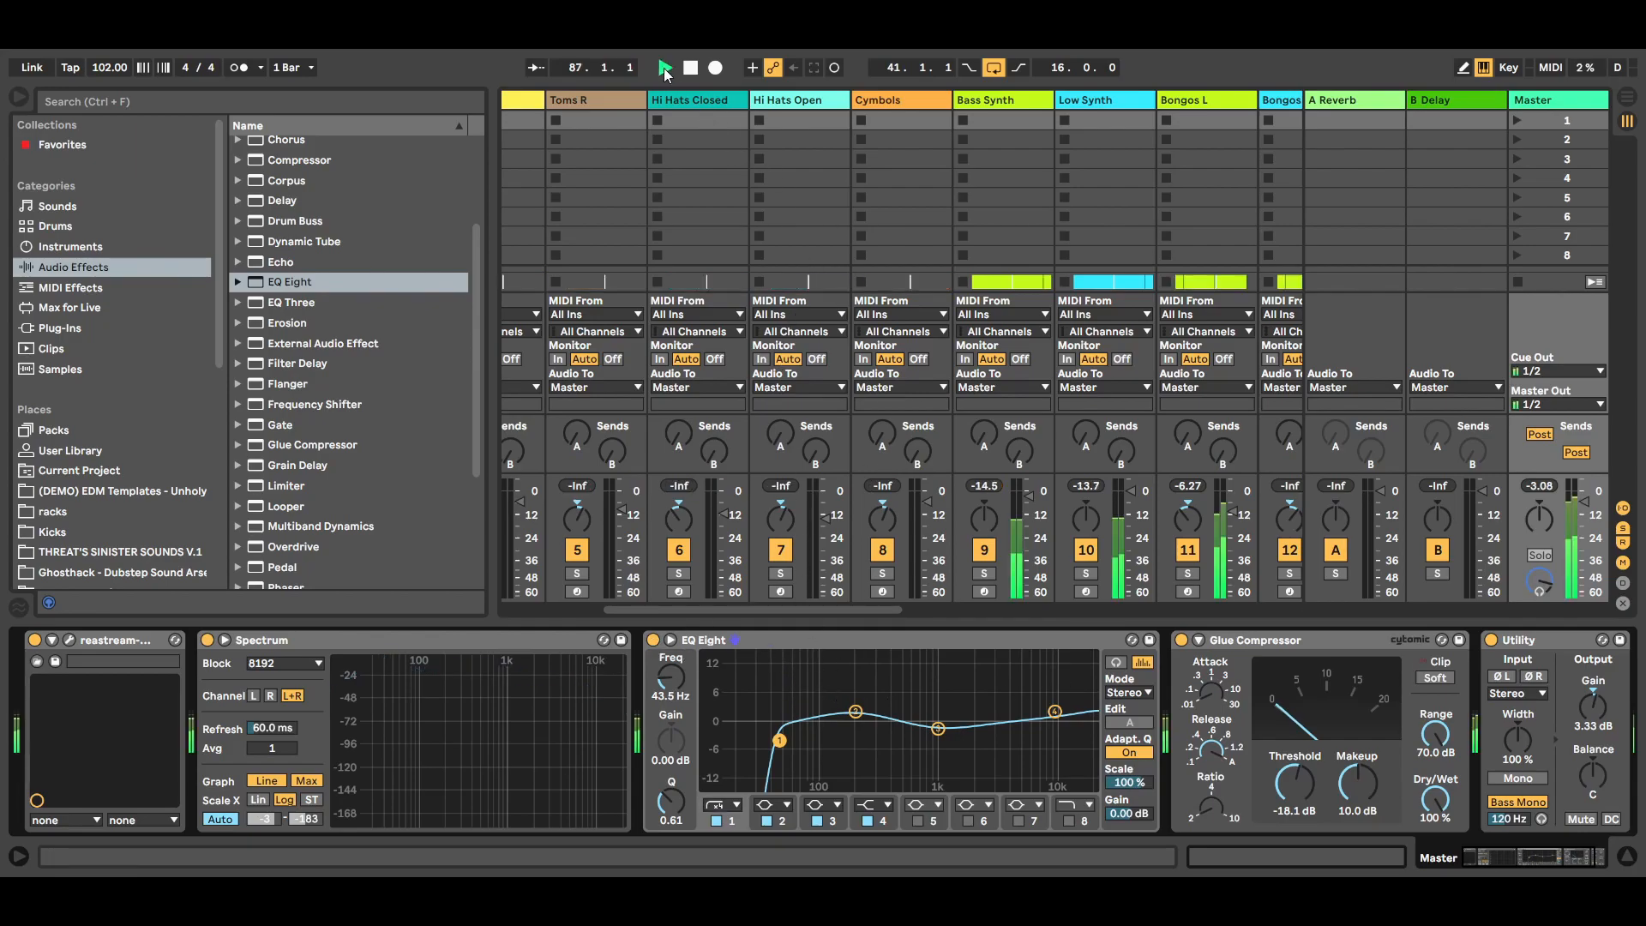
click(652, 640)
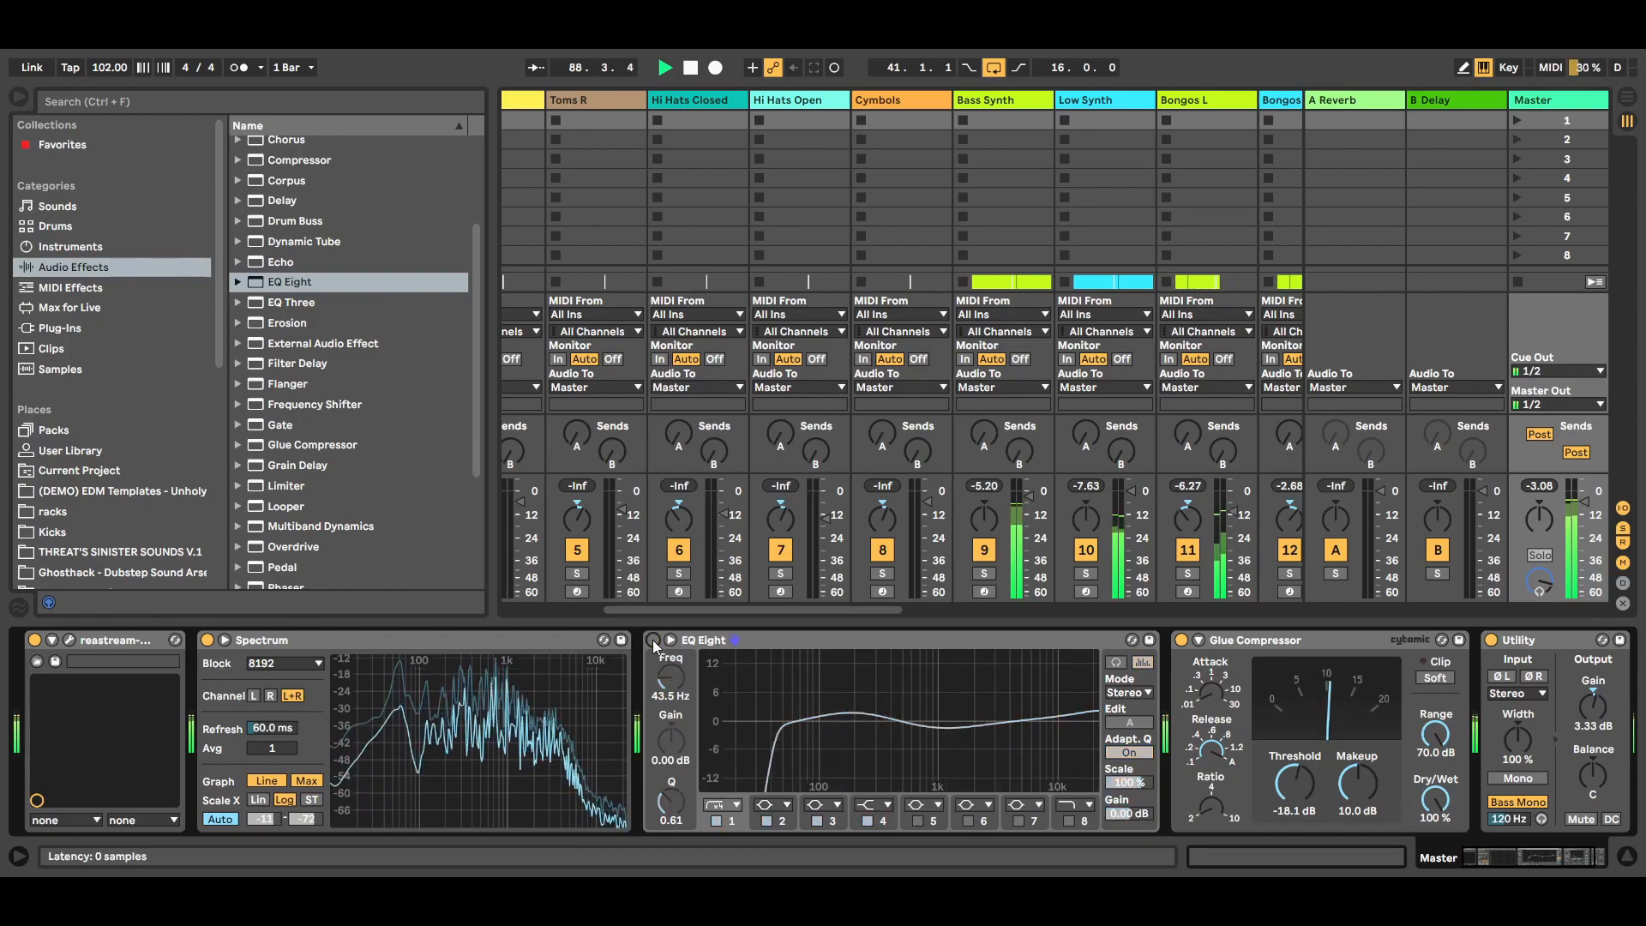
click(652, 640)
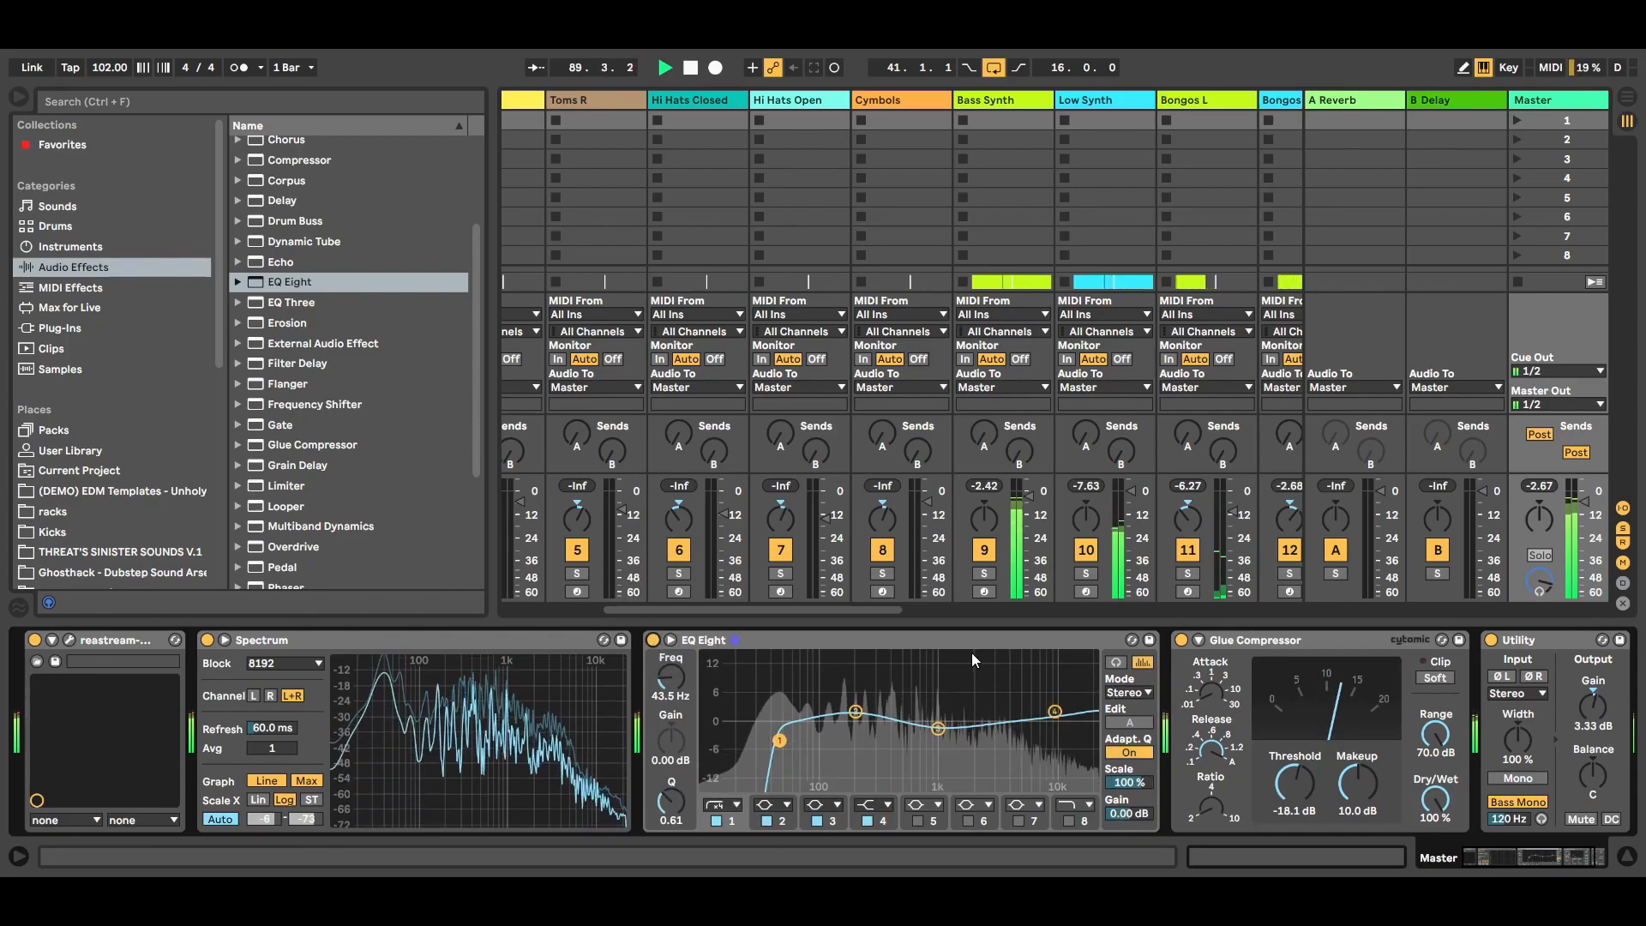
click(652, 640)
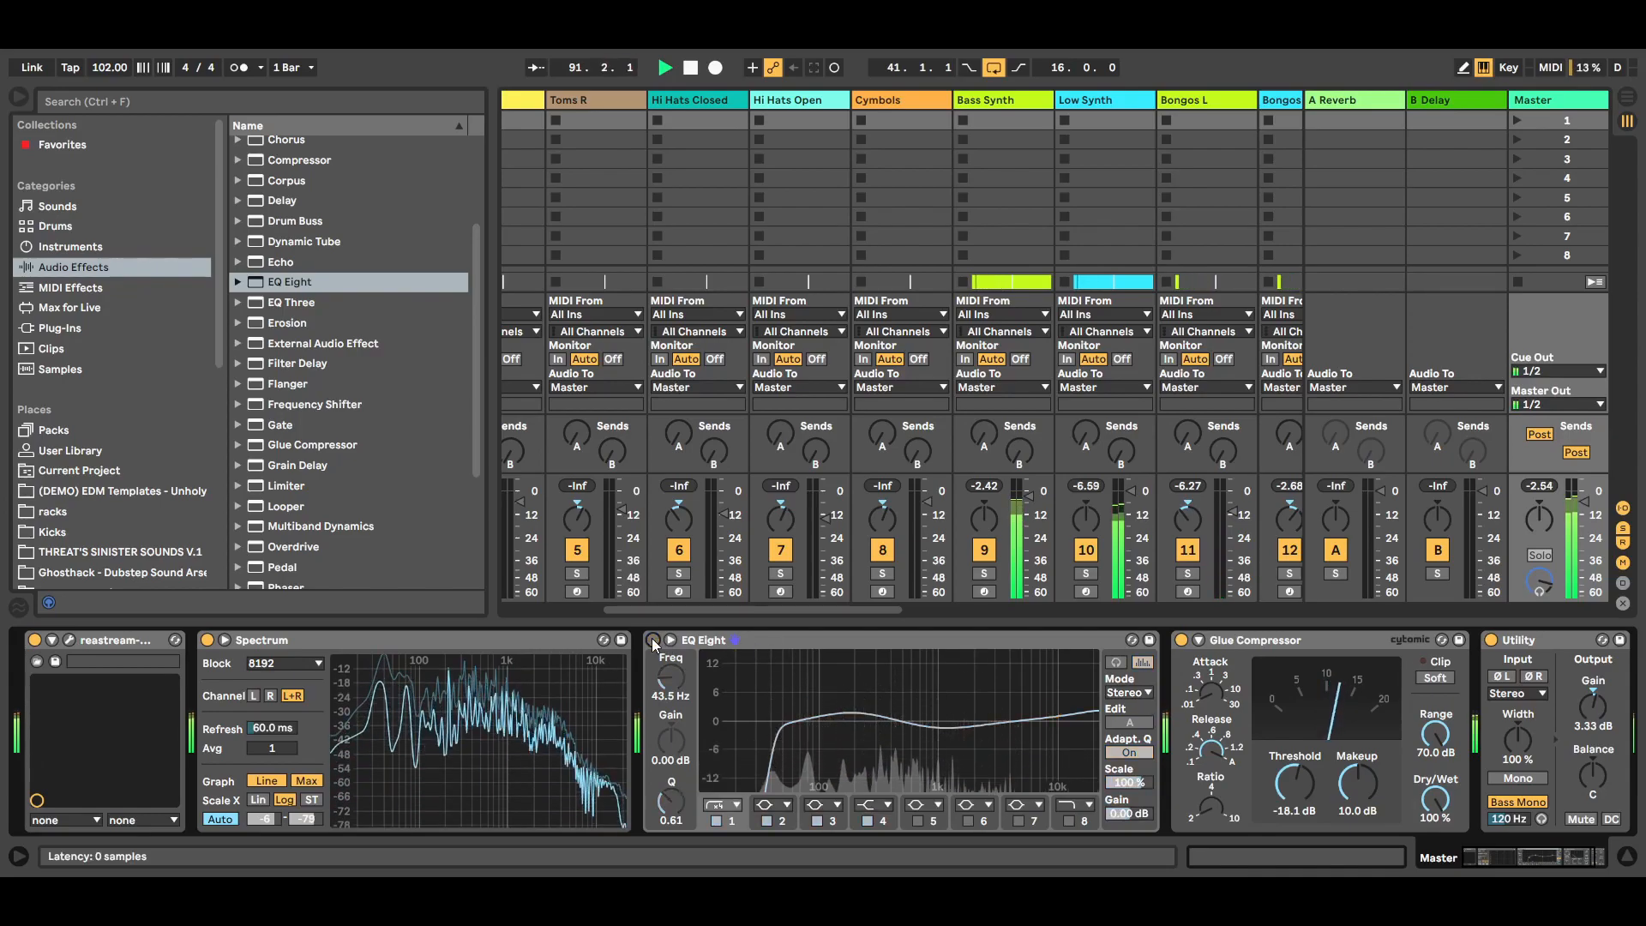
click(652, 639)
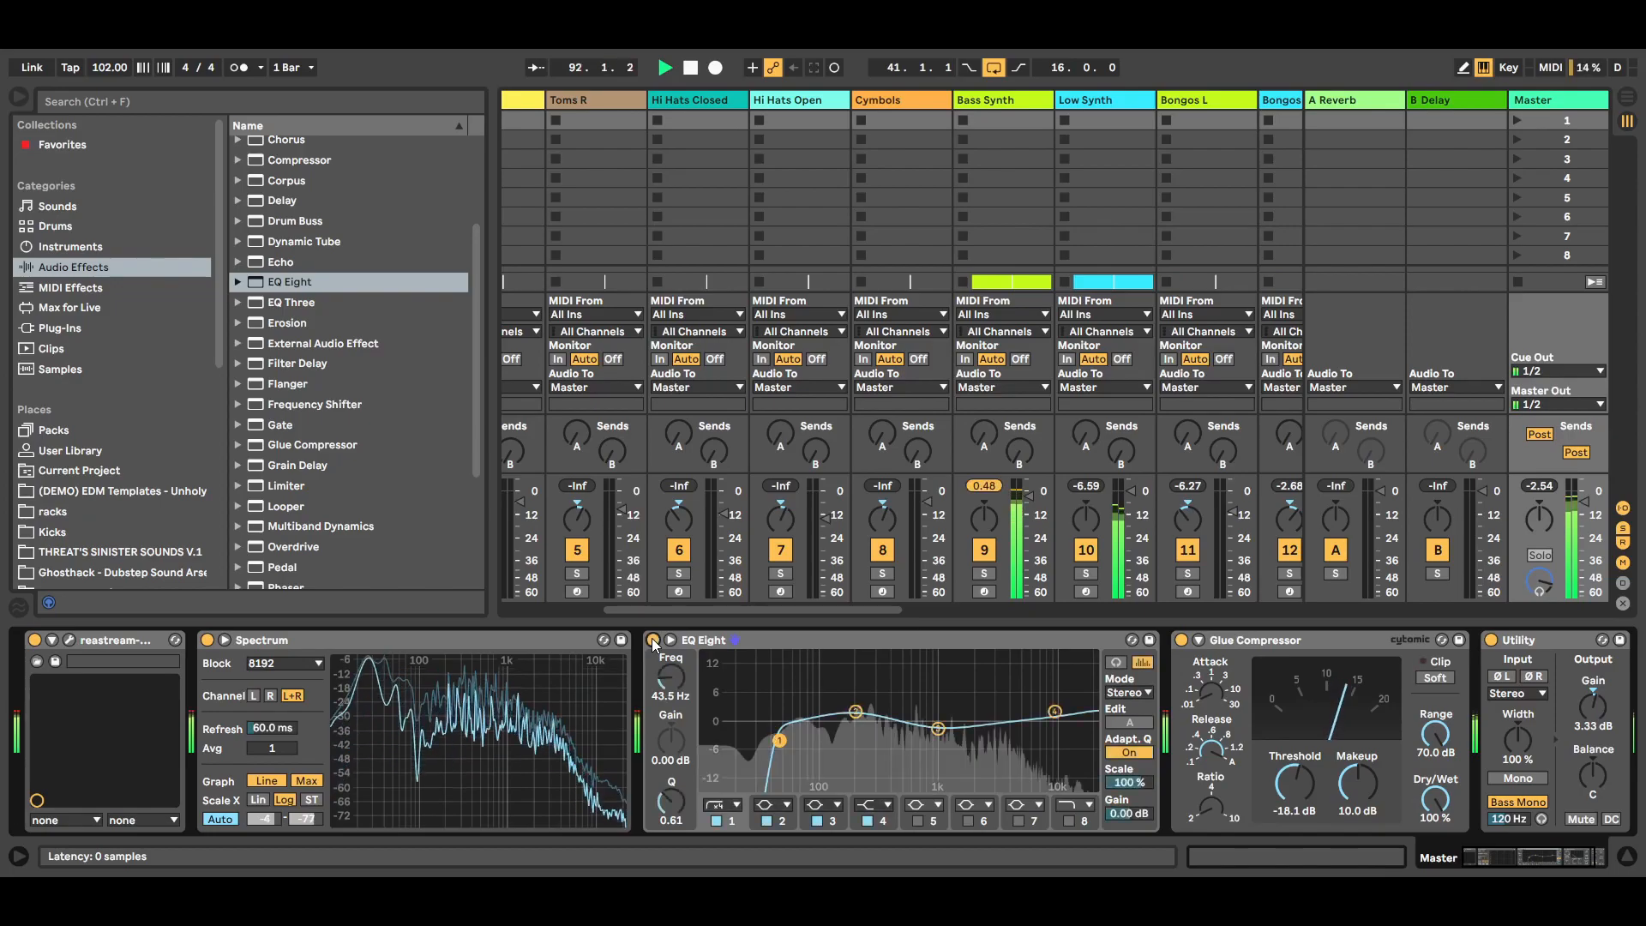
click(692, 71)
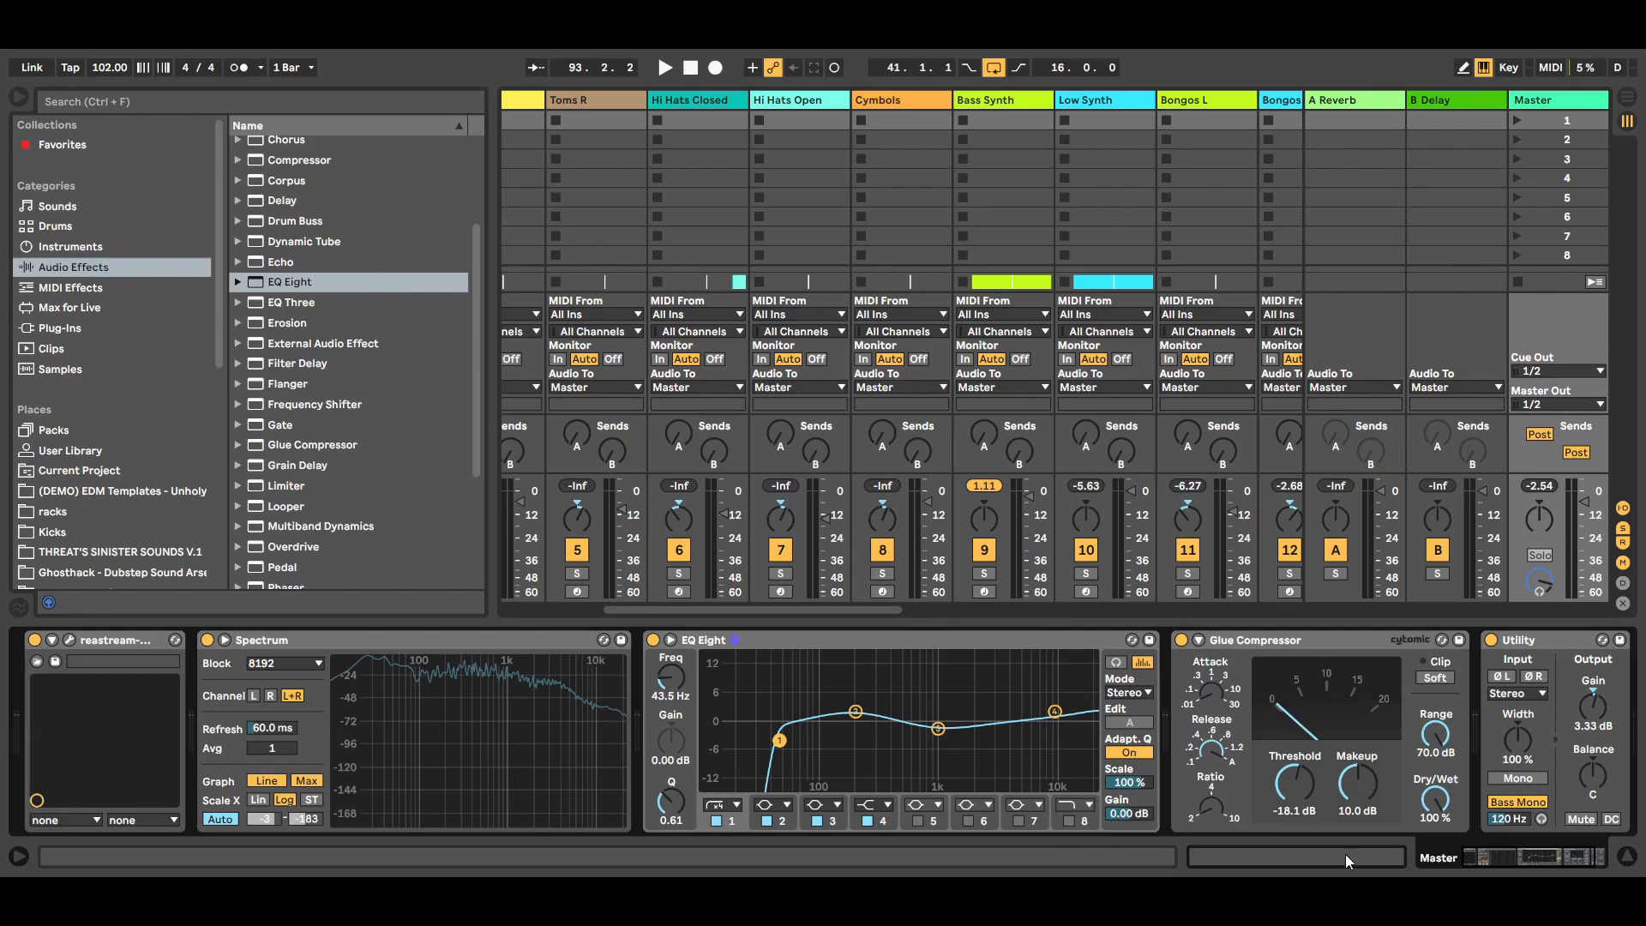
Step: Play the song and bypass the Master track's Utility, Glue Compressor and EQ Eight to hear the unprocessed mix, and stop playback
drag(1511, 858, 1532, 861)
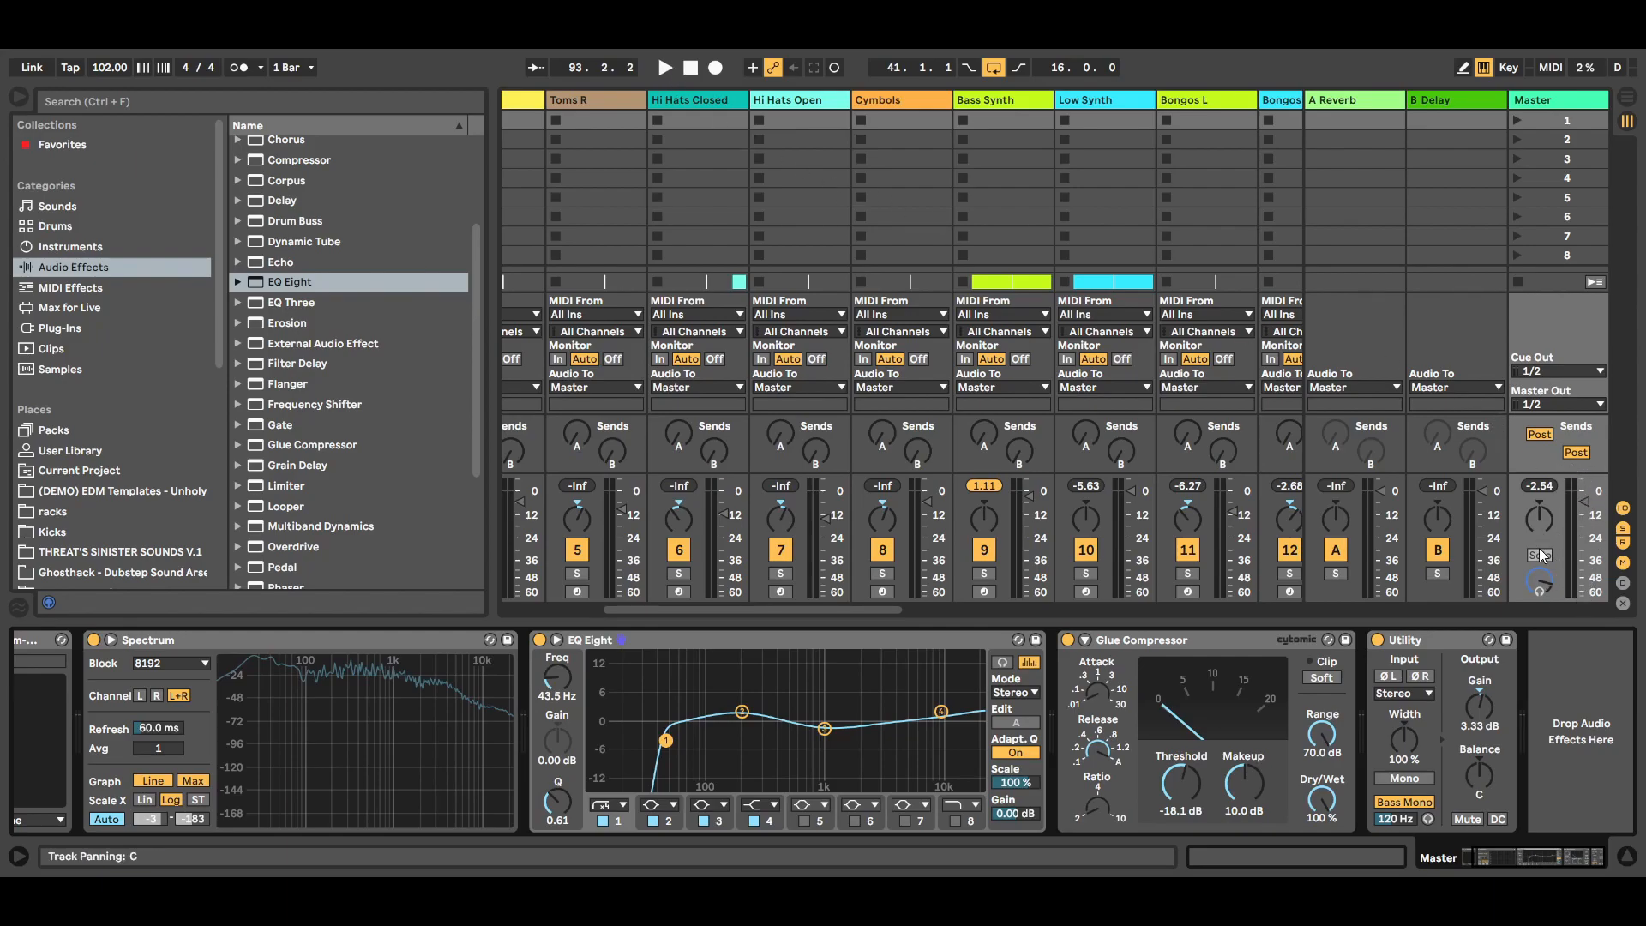
click(665, 67)
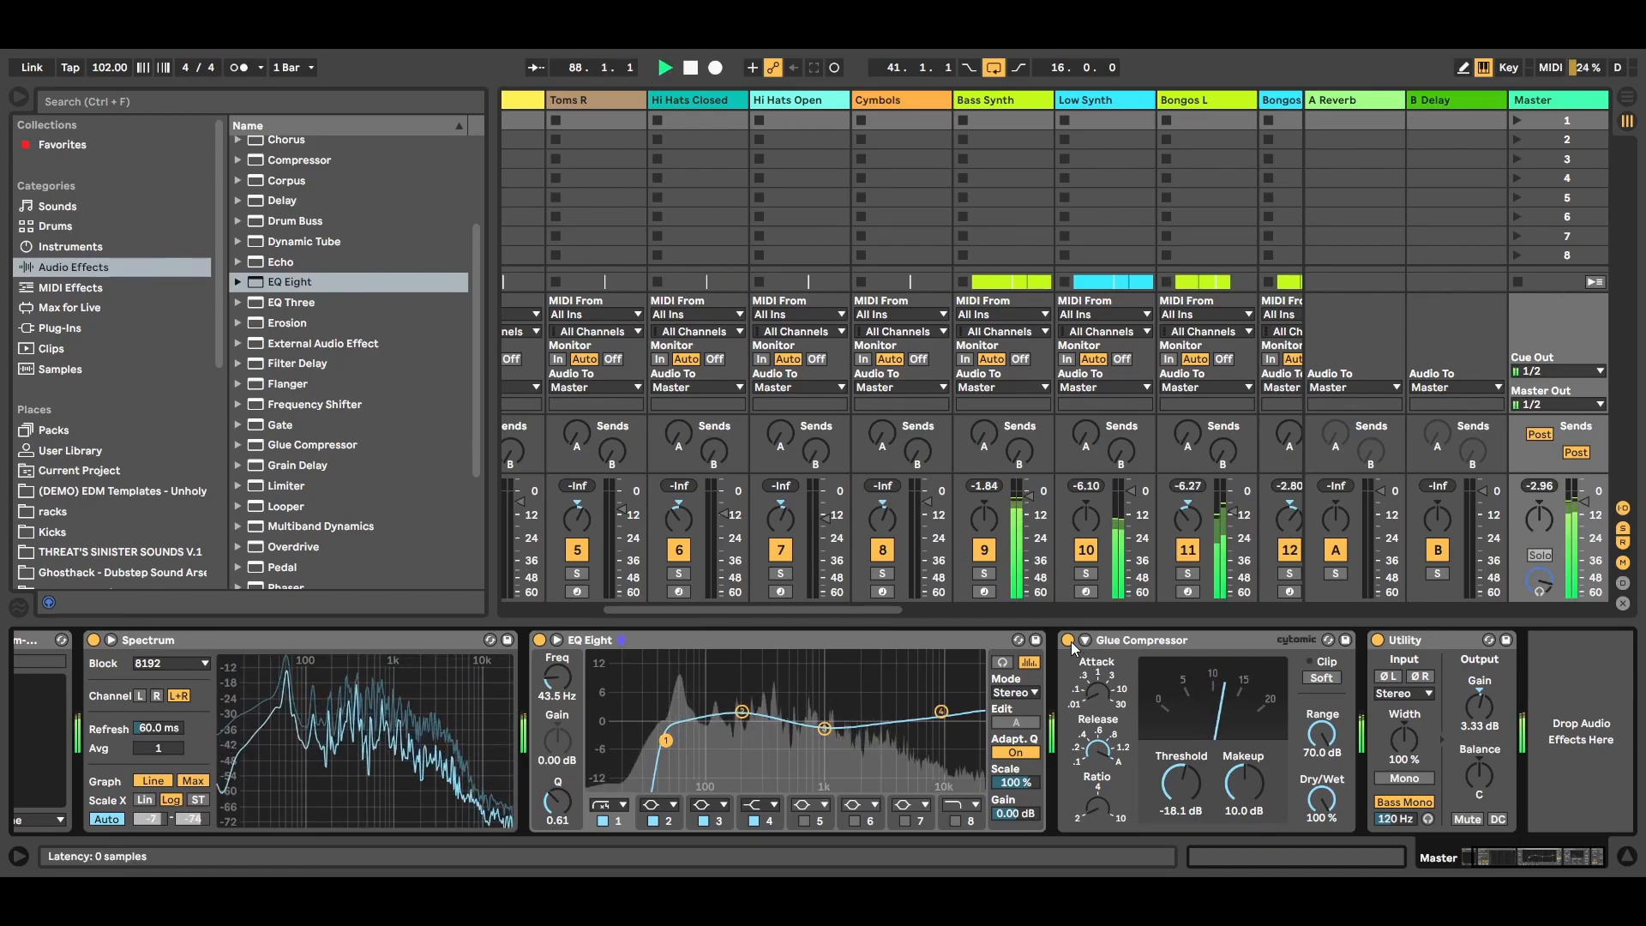
click(1378, 640)
click(1068, 639)
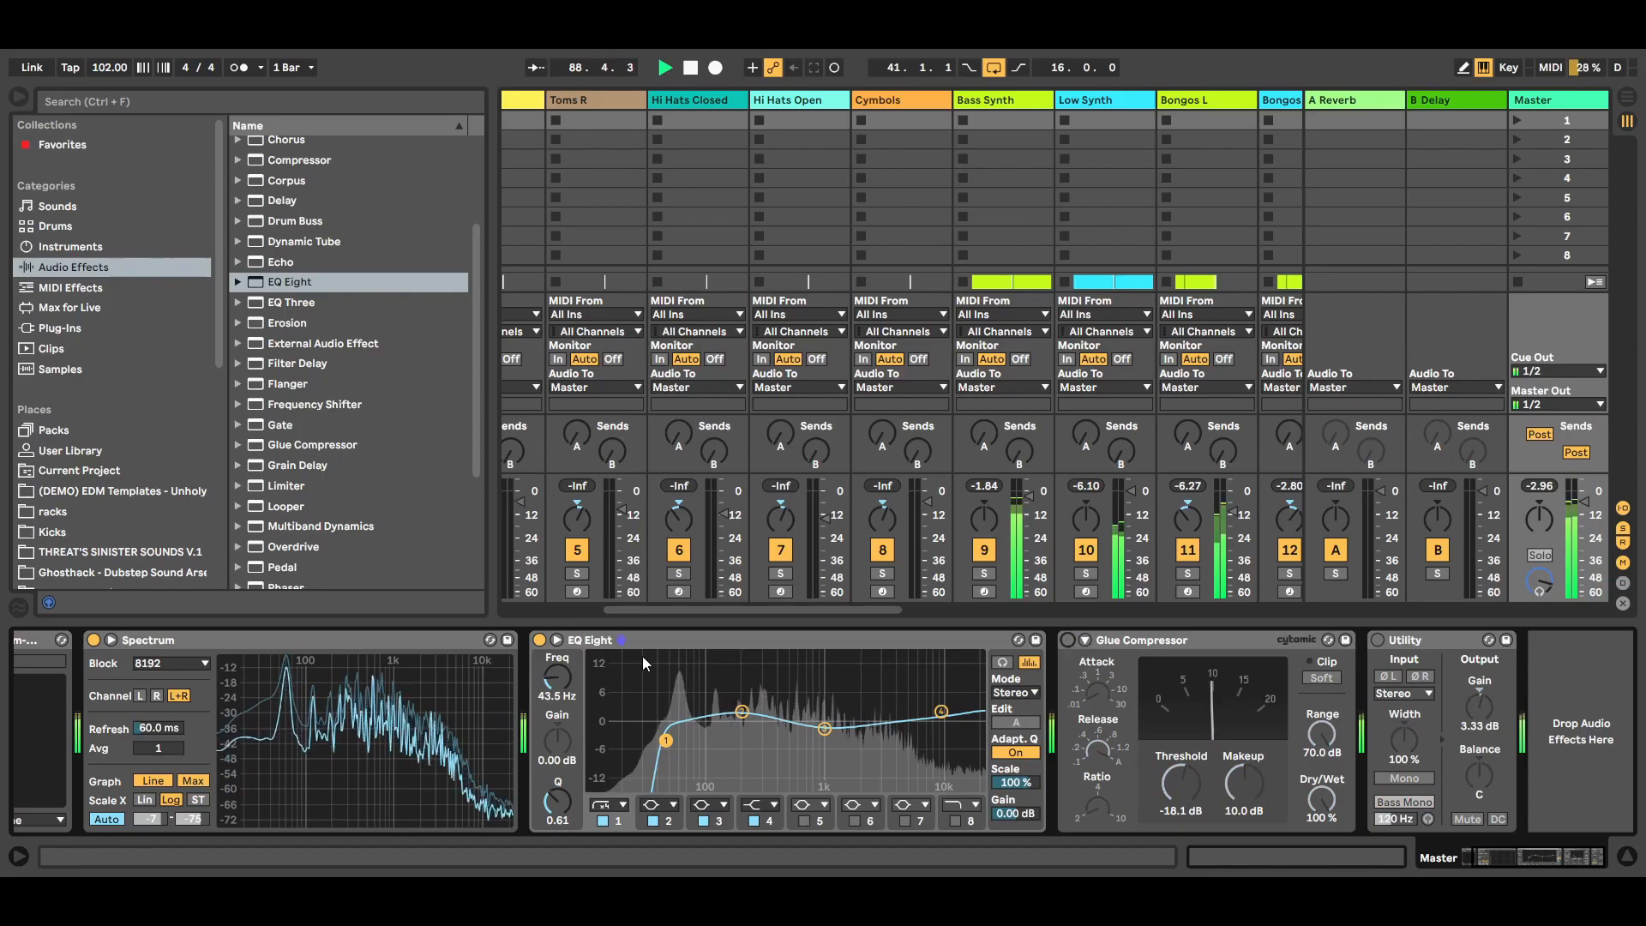
click(539, 640)
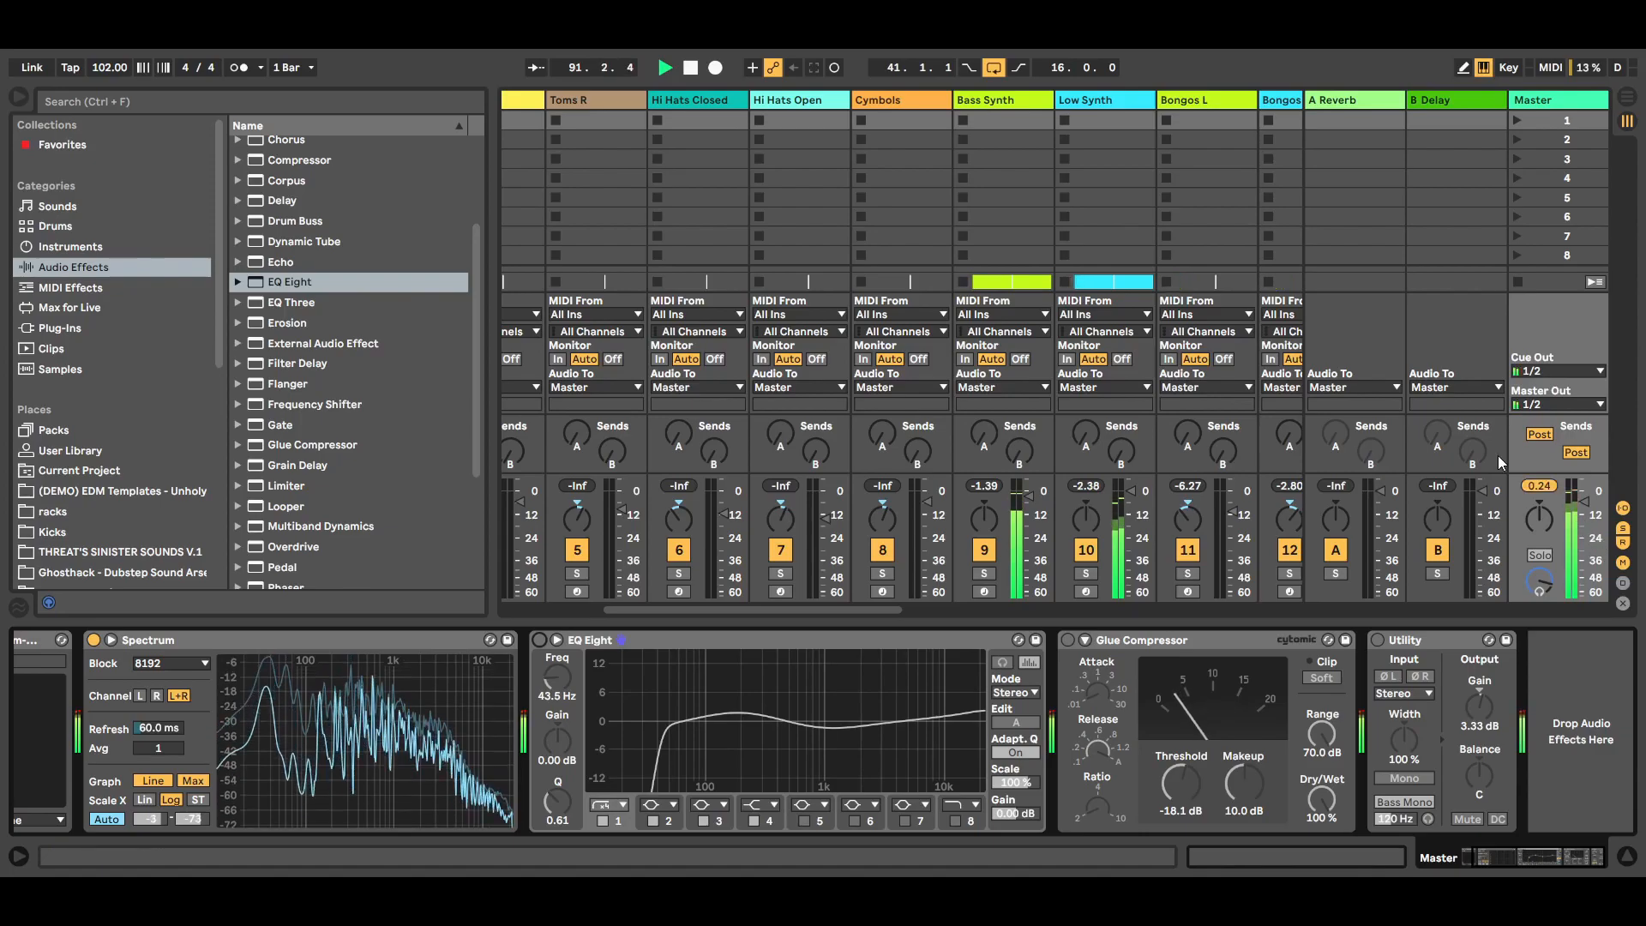
click(693, 69)
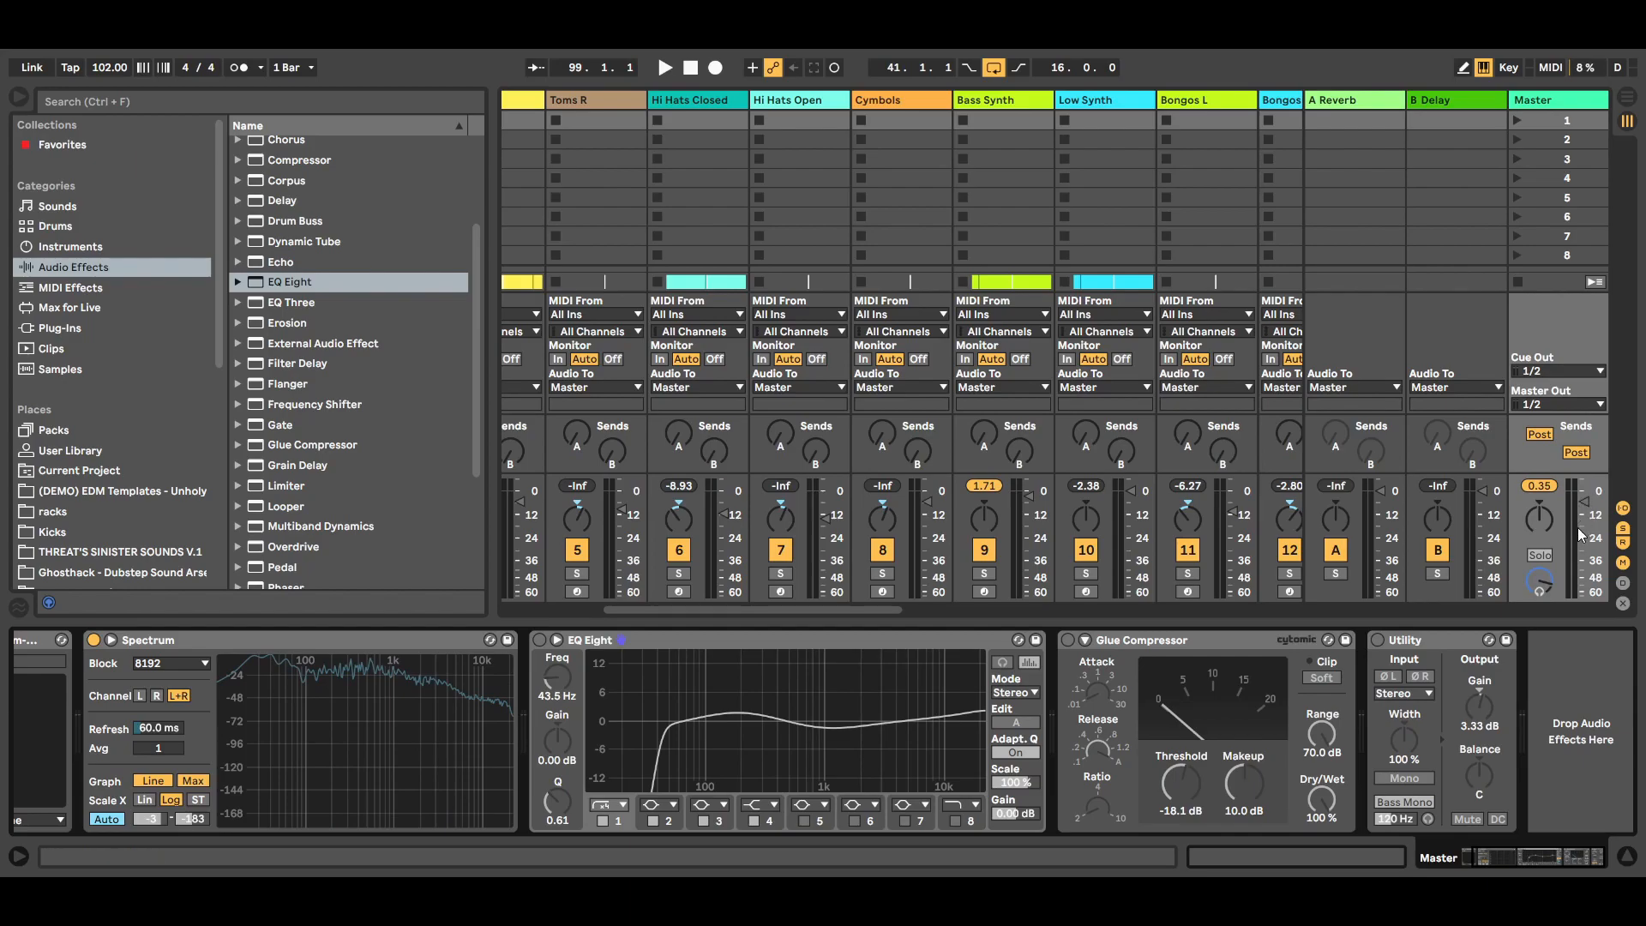
Step: Re-enable the Master track's Glue Compressor, EQ Eight and Utility while playing the song to hear the processed mix, and stop playback
click(1066, 639)
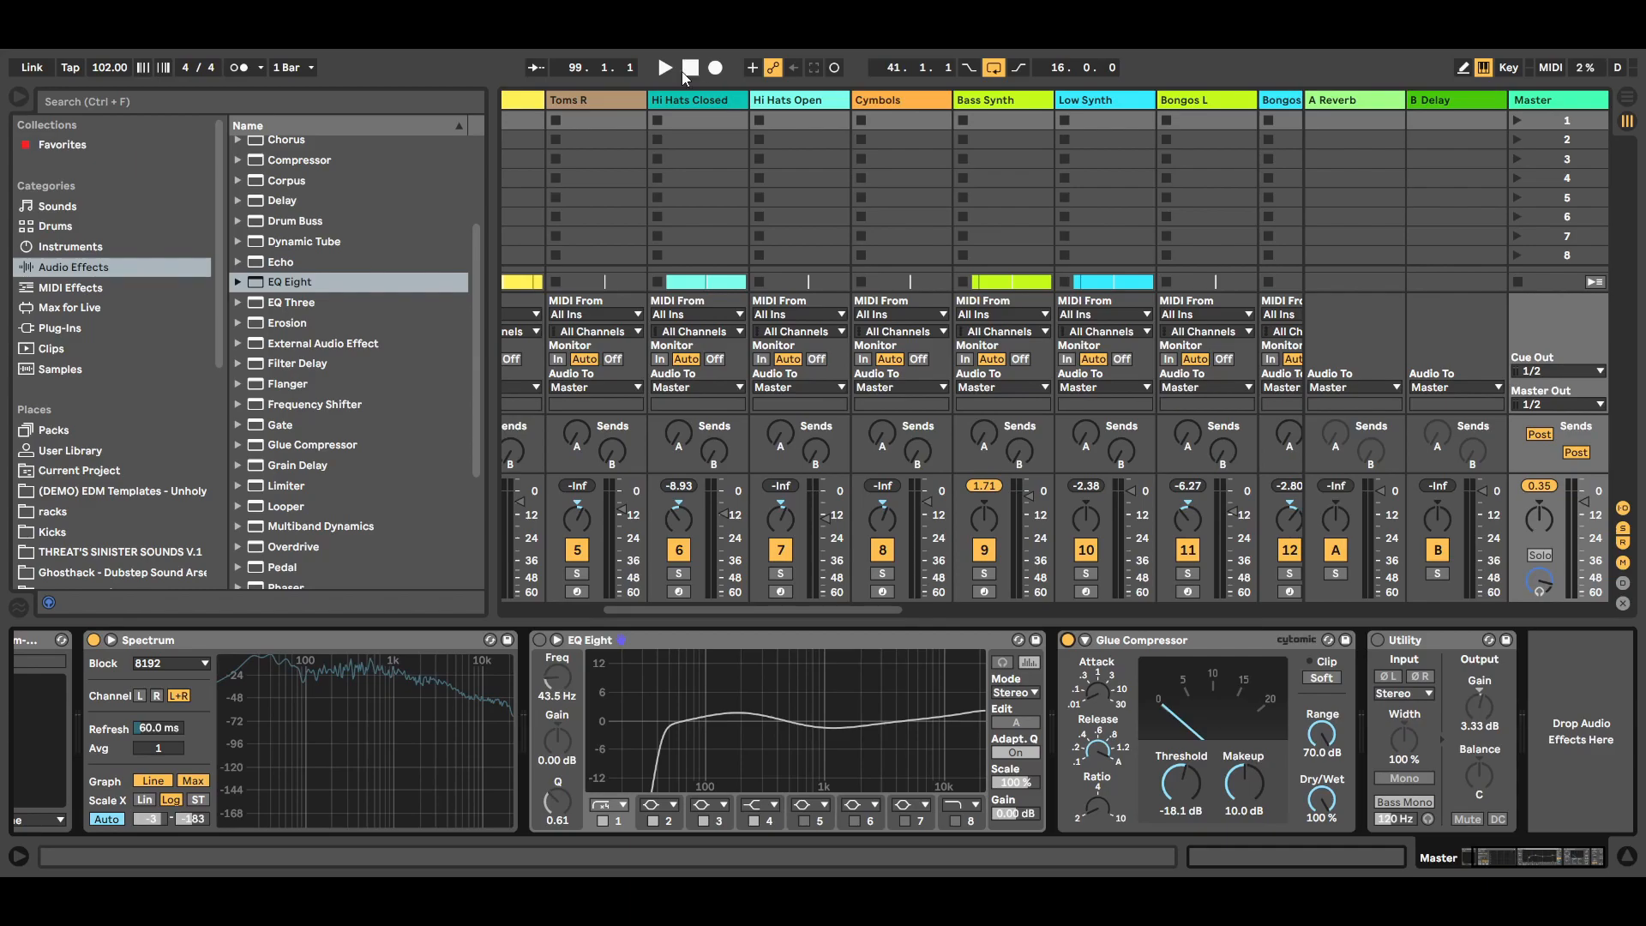
key(space)
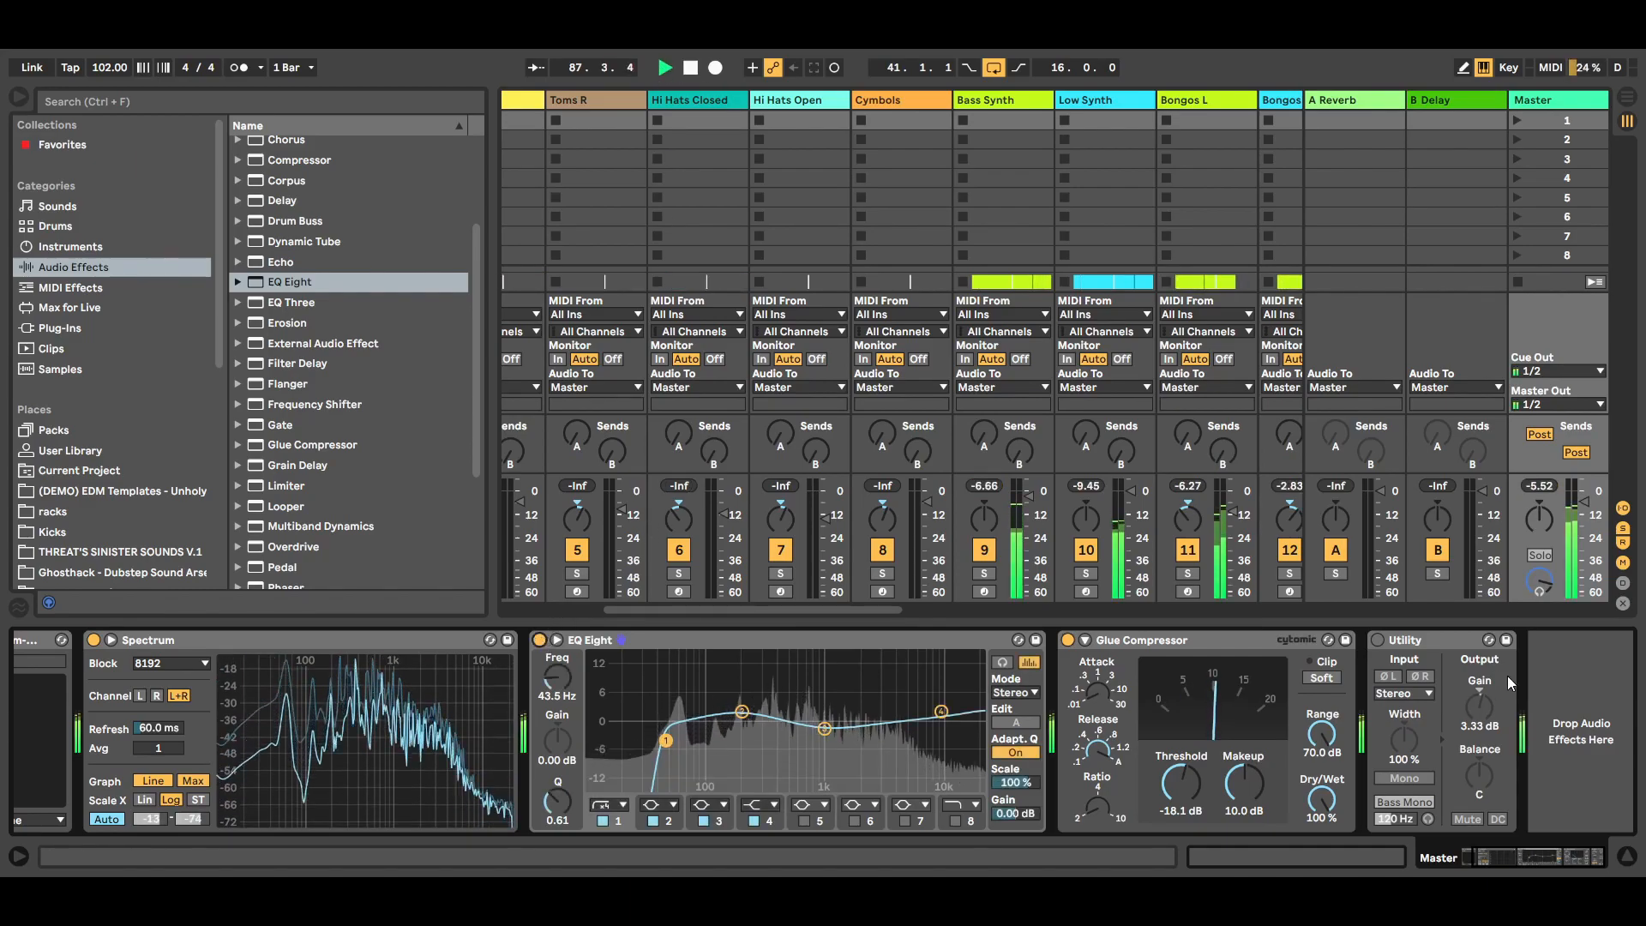
click(1377, 639)
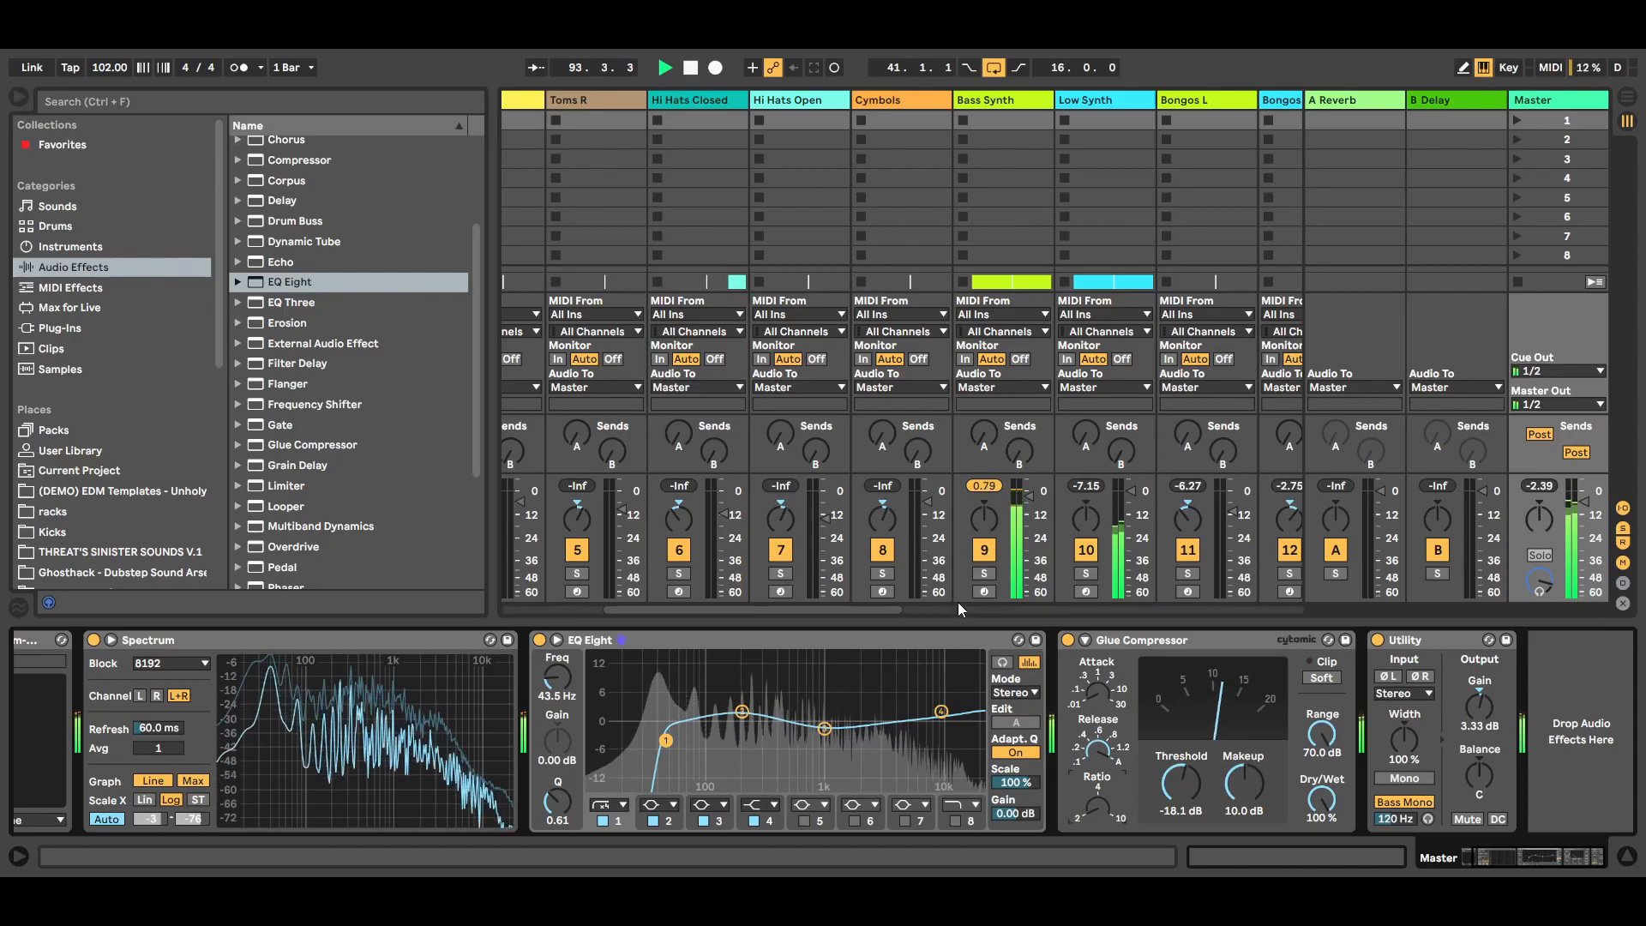
click(687, 70)
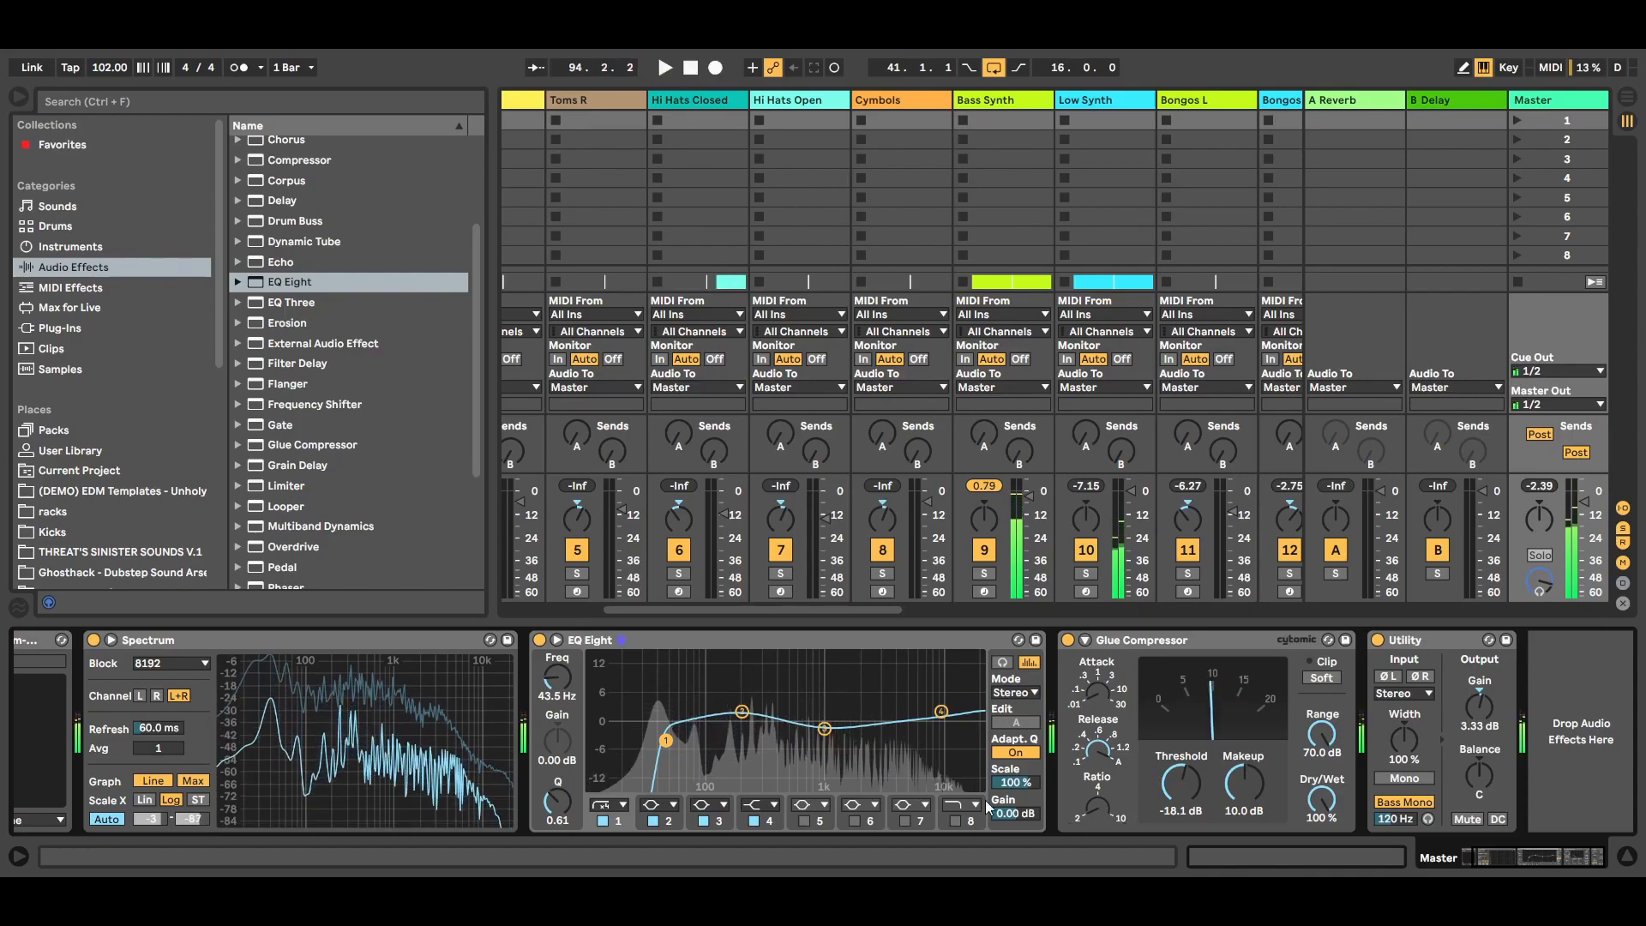